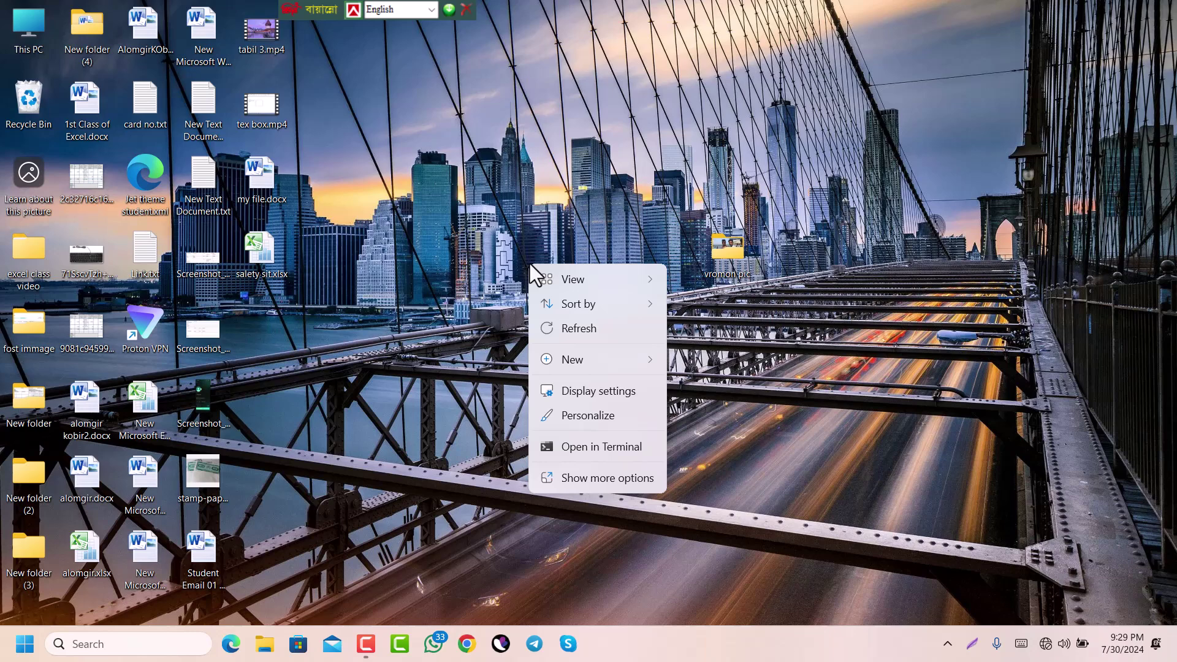
# - Refresh the Windows desktop several times in a row
pyautogui.click(570, 329)
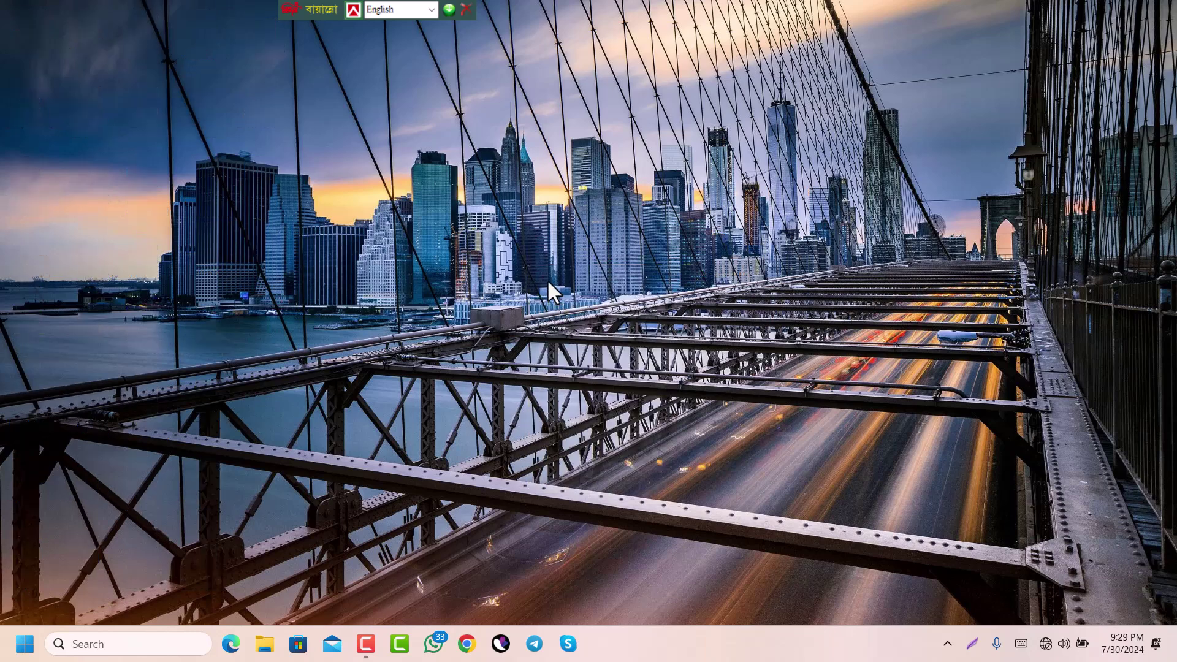
pyautogui.rightClick(579, 347)
pyautogui.click(579, 347)
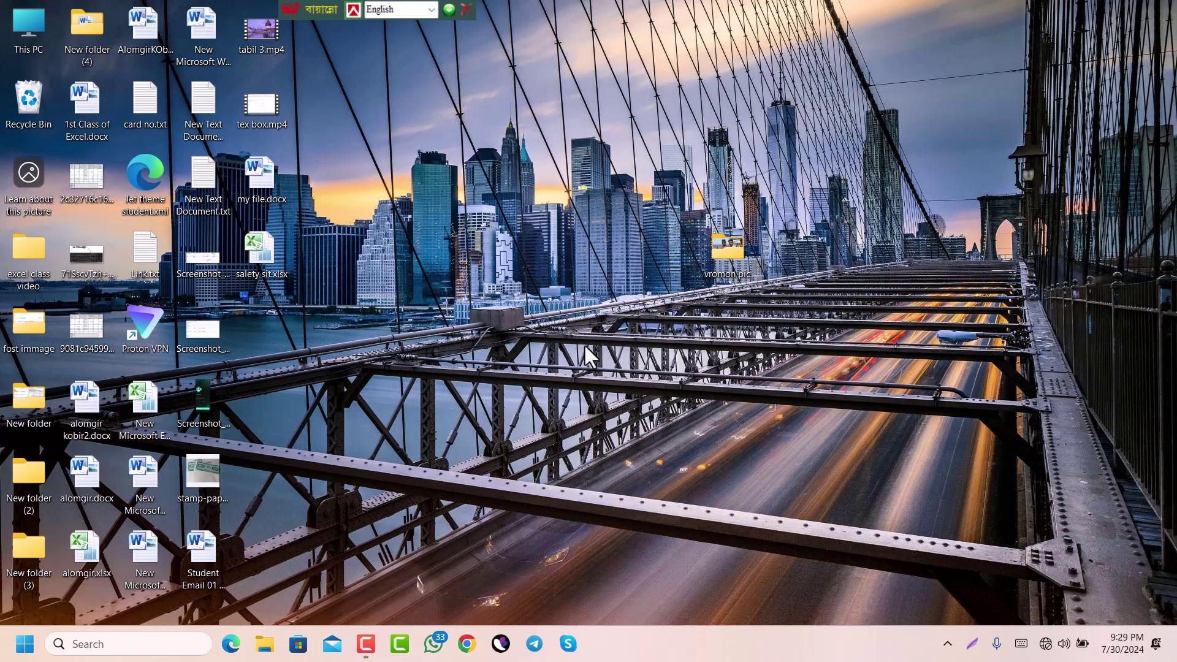
pyautogui.rightClick(539, 352)
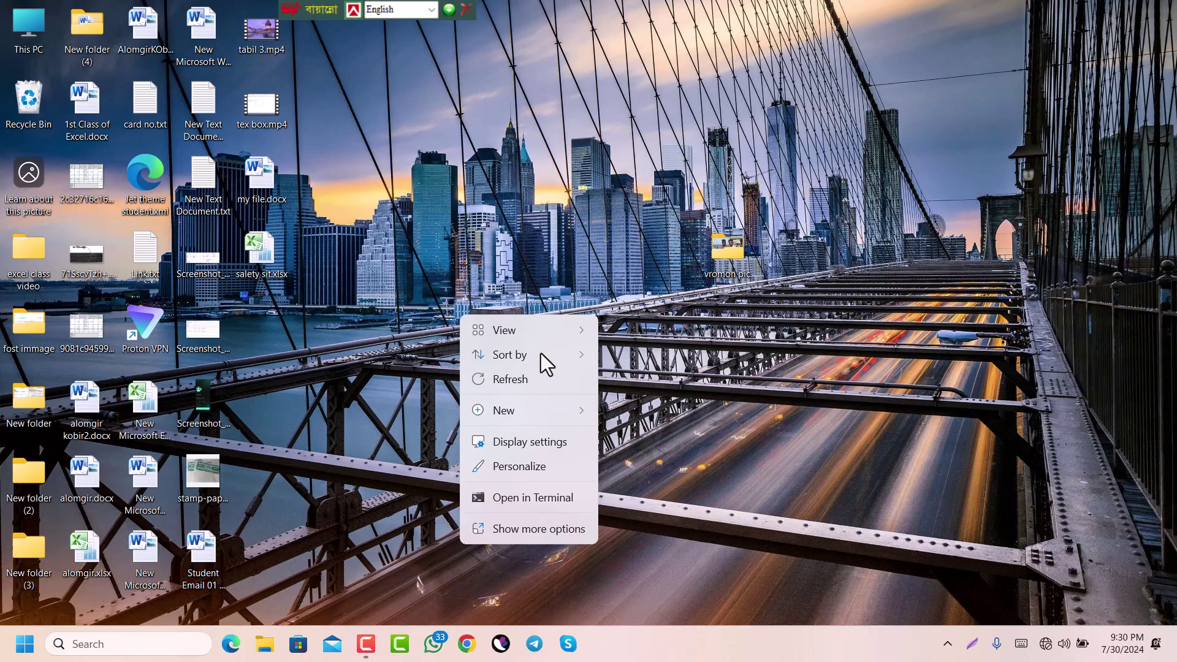
pyautogui.click(524, 380)
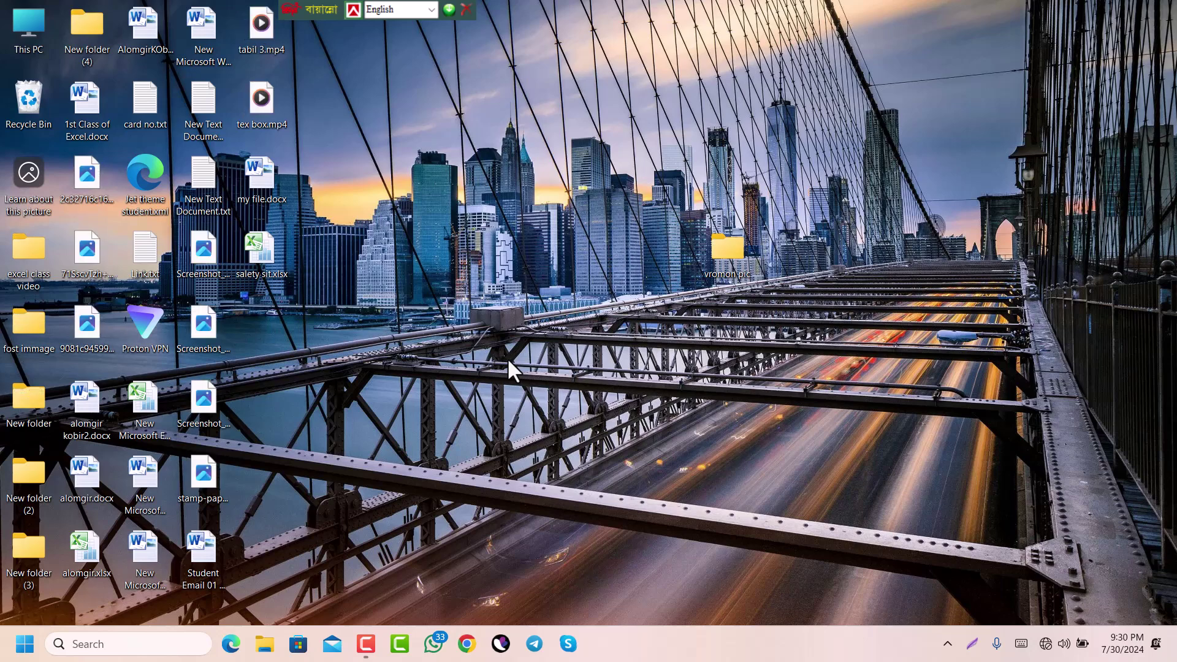
pyautogui.rightClick(467, 296)
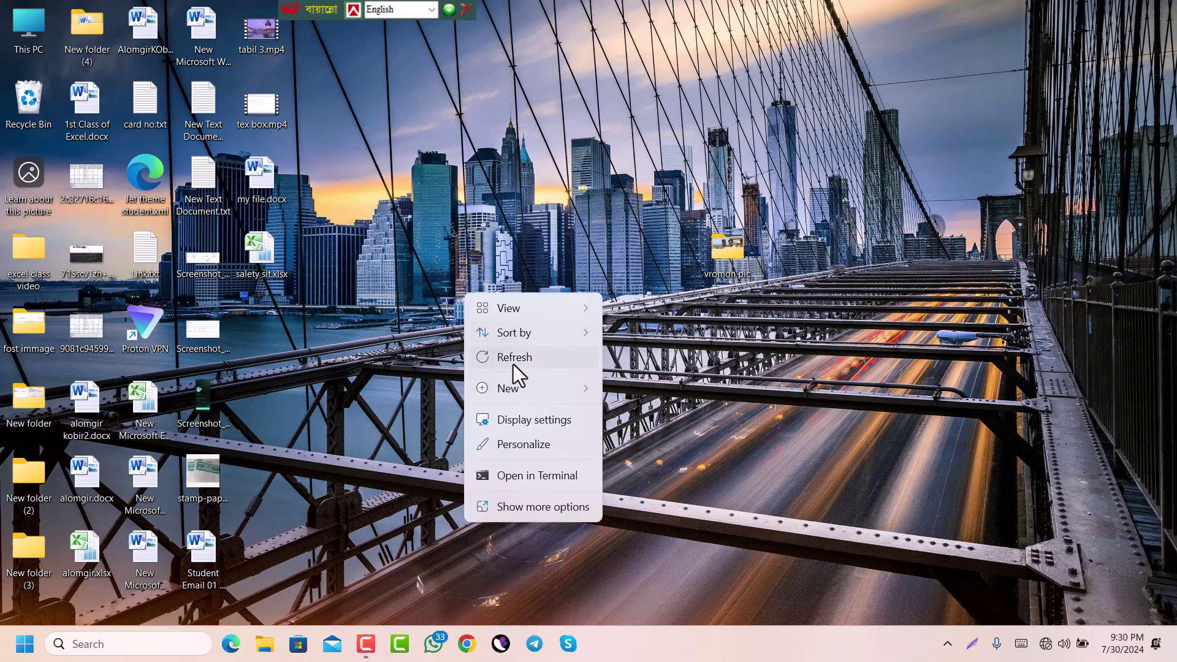
pyautogui.click(513, 365)
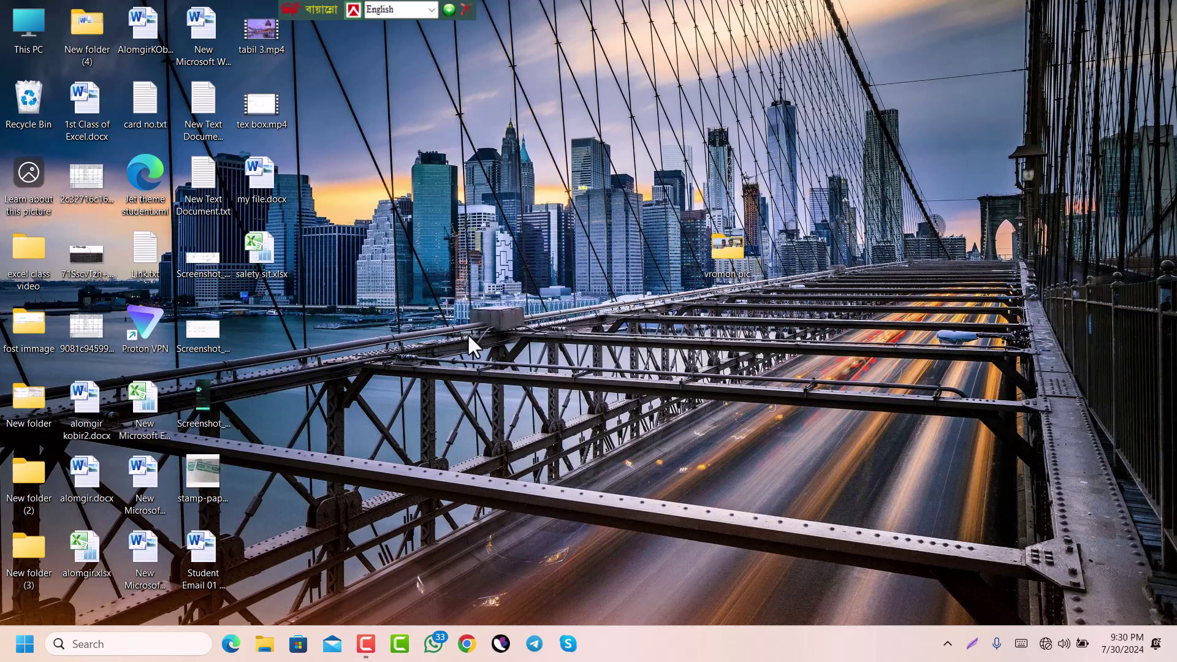
pyautogui.rightClick(519, 393)
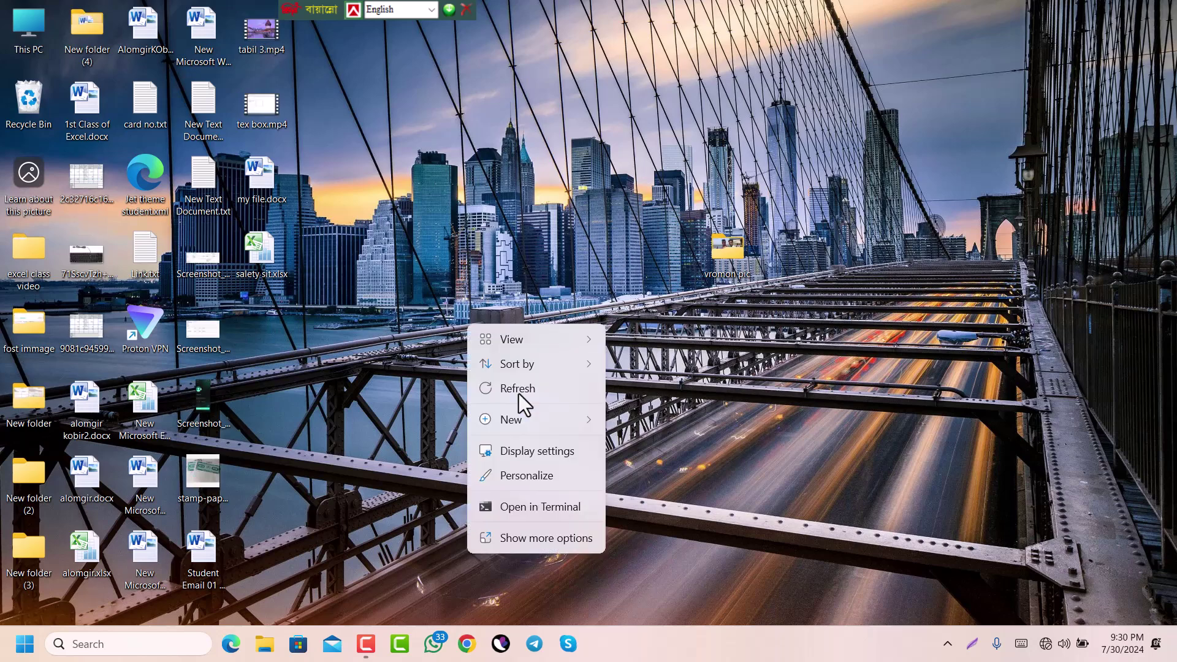
pyautogui.click(519, 393)
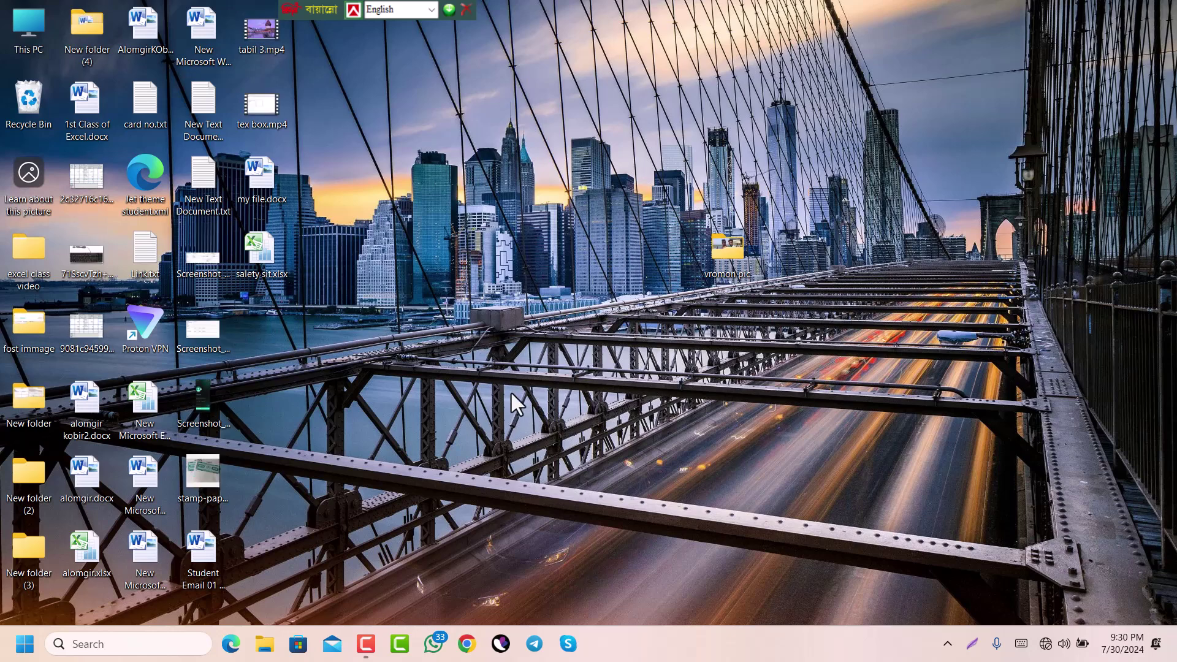
pyautogui.rightClick(512, 392)
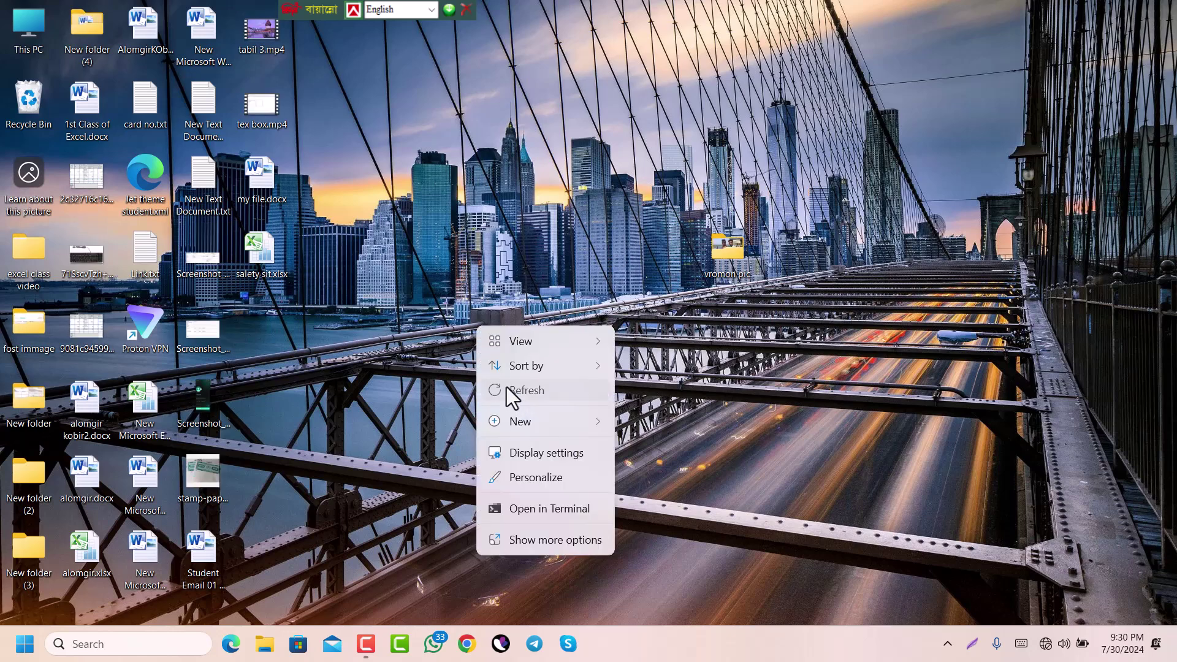
pyautogui.click(510, 390)
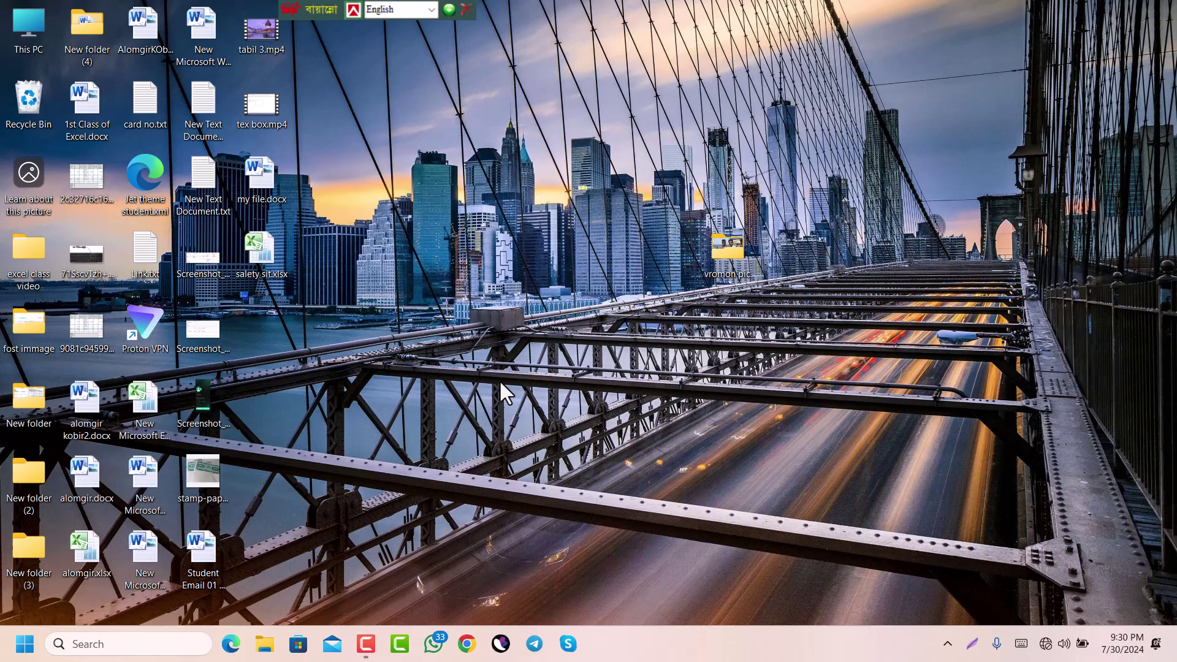
pyautogui.rightClick(562, 333)
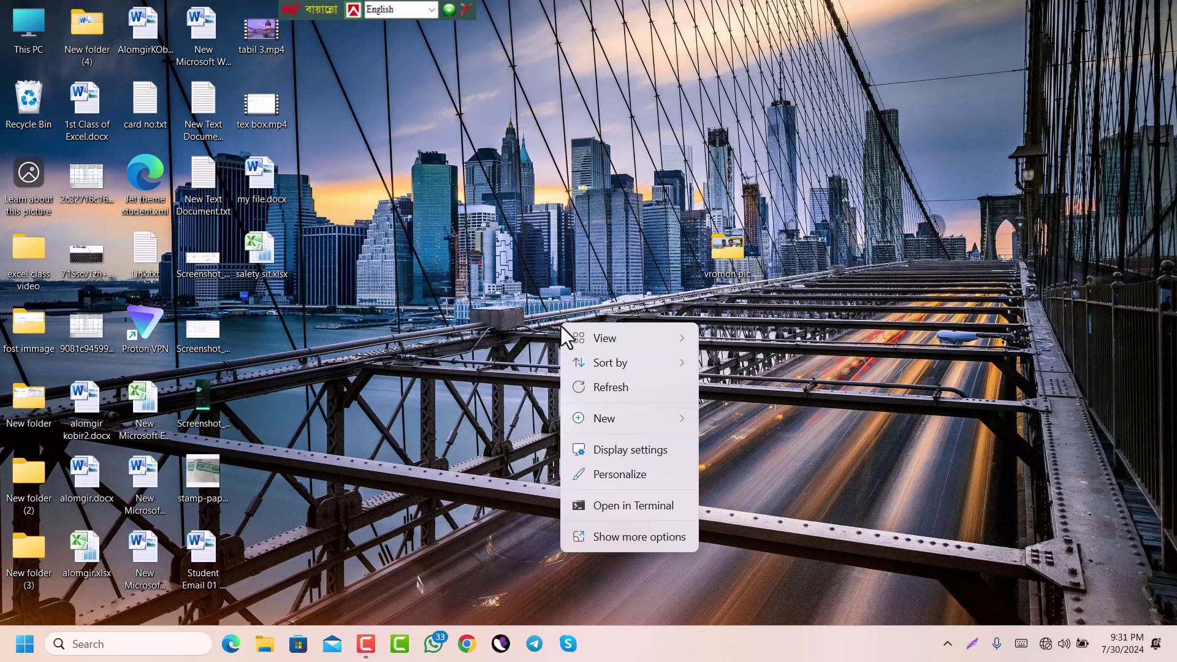
pyautogui.click(589, 389)
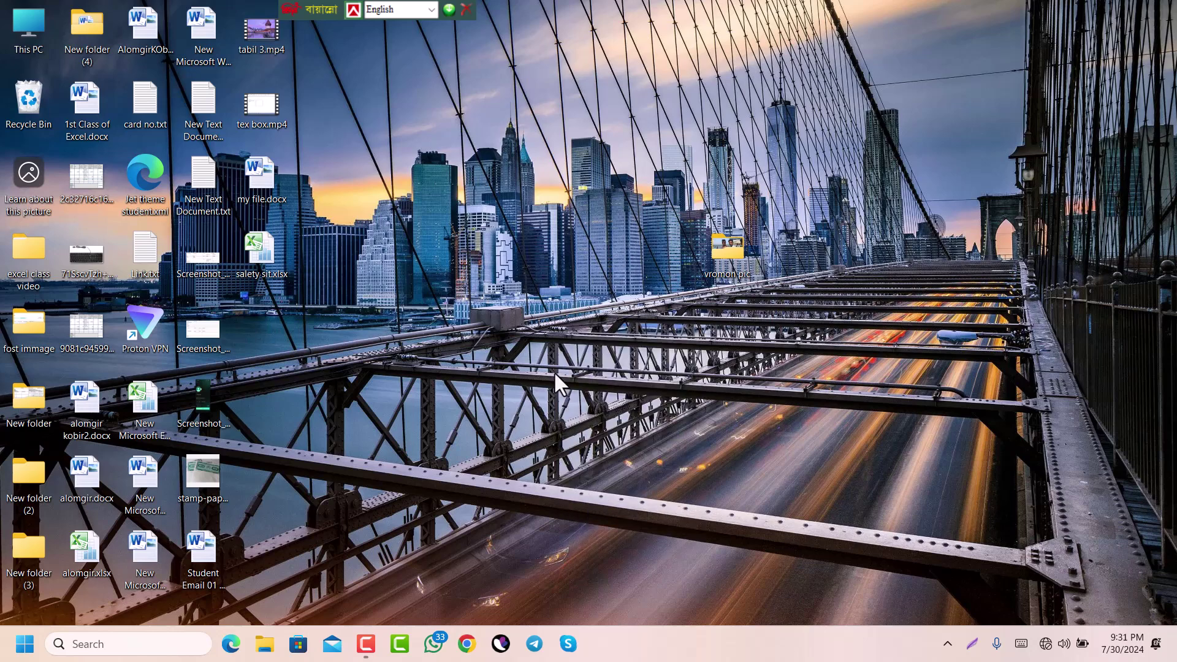
pyautogui.rightClick(584, 406)
pyautogui.click(588, 402)
pyautogui.rightClick(613, 398)
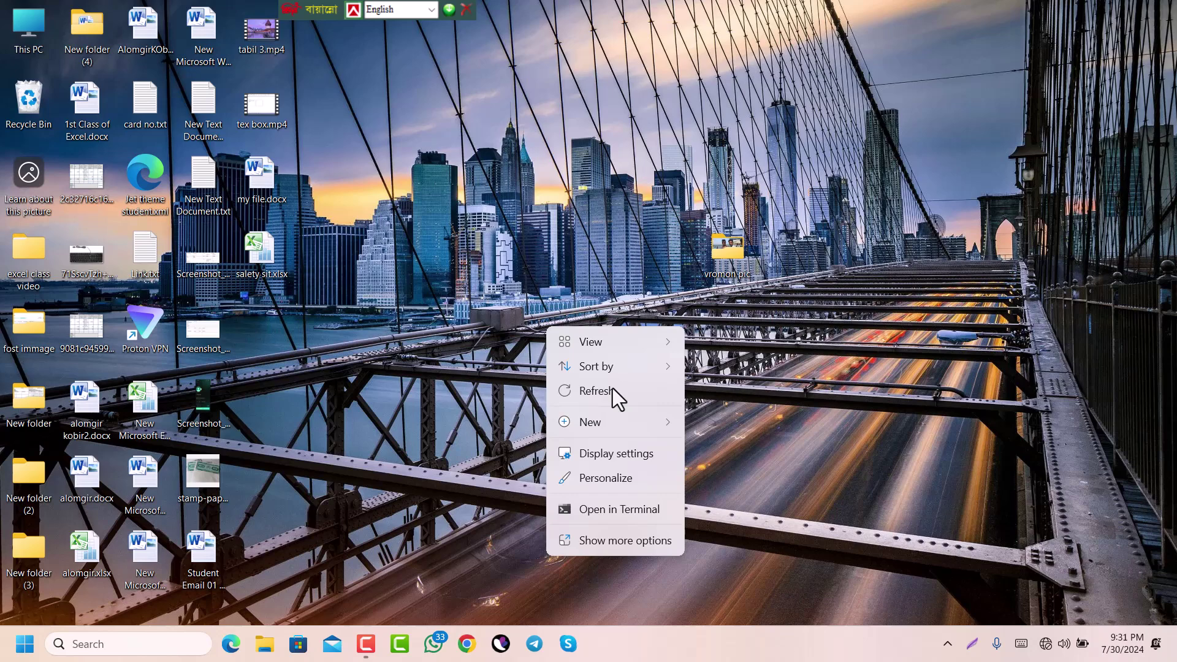
pyautogui.click(612, 391)
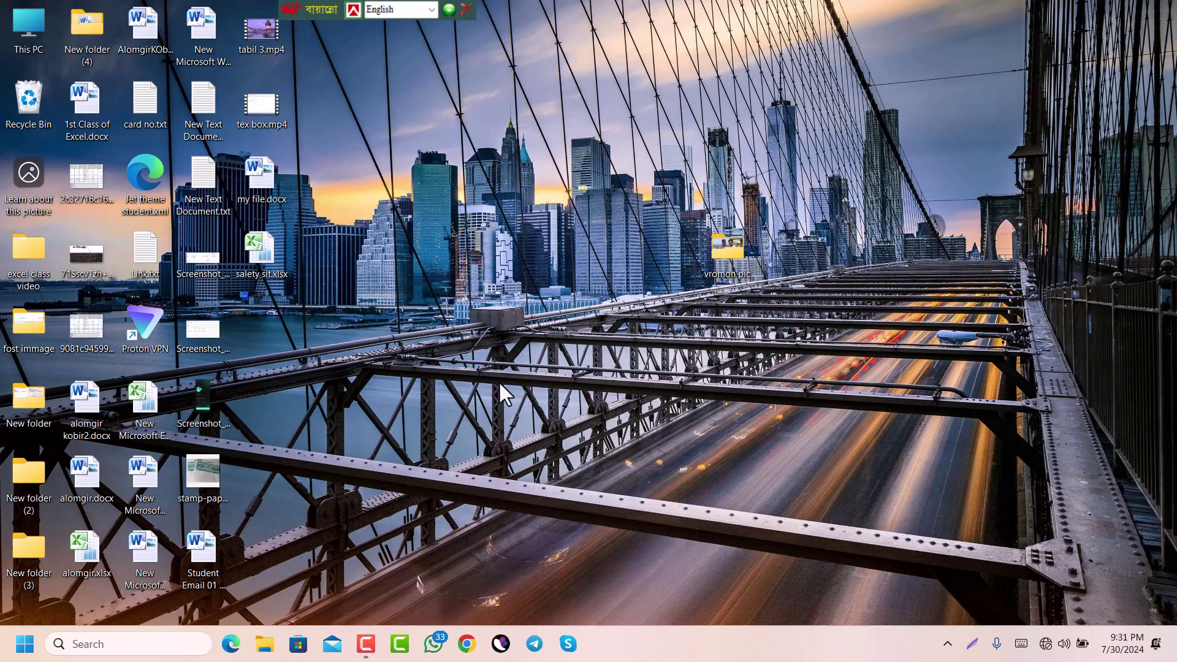
pyautogui.hotkey('shift', 'F10')
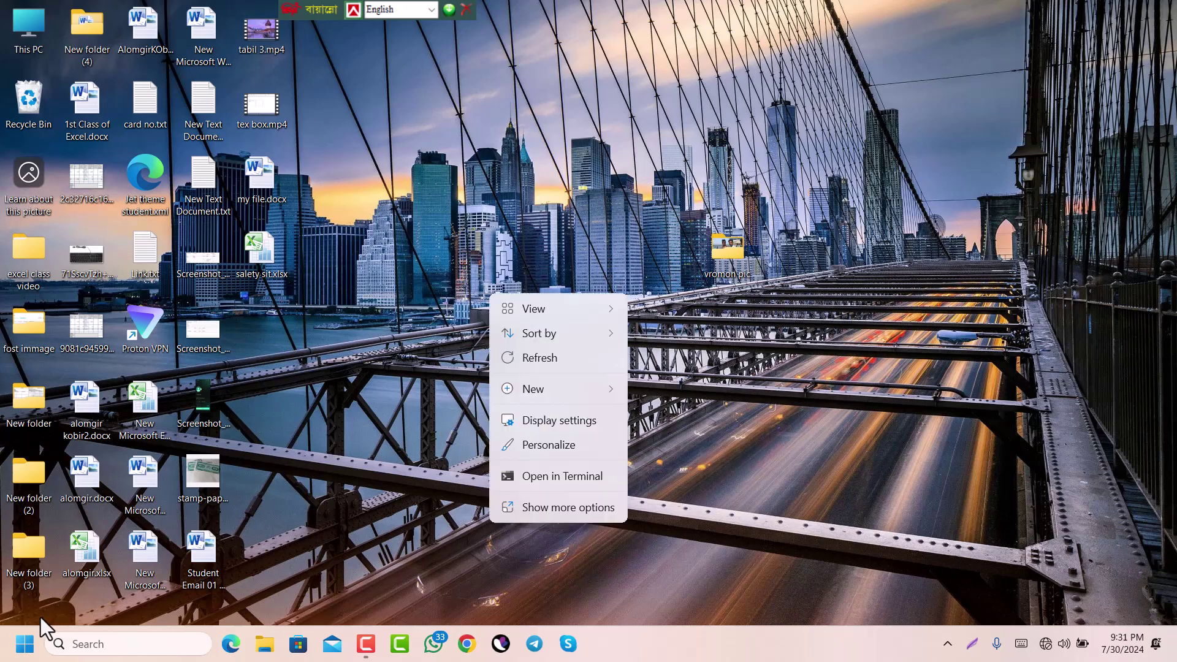
pyautogui.click(536, 364)
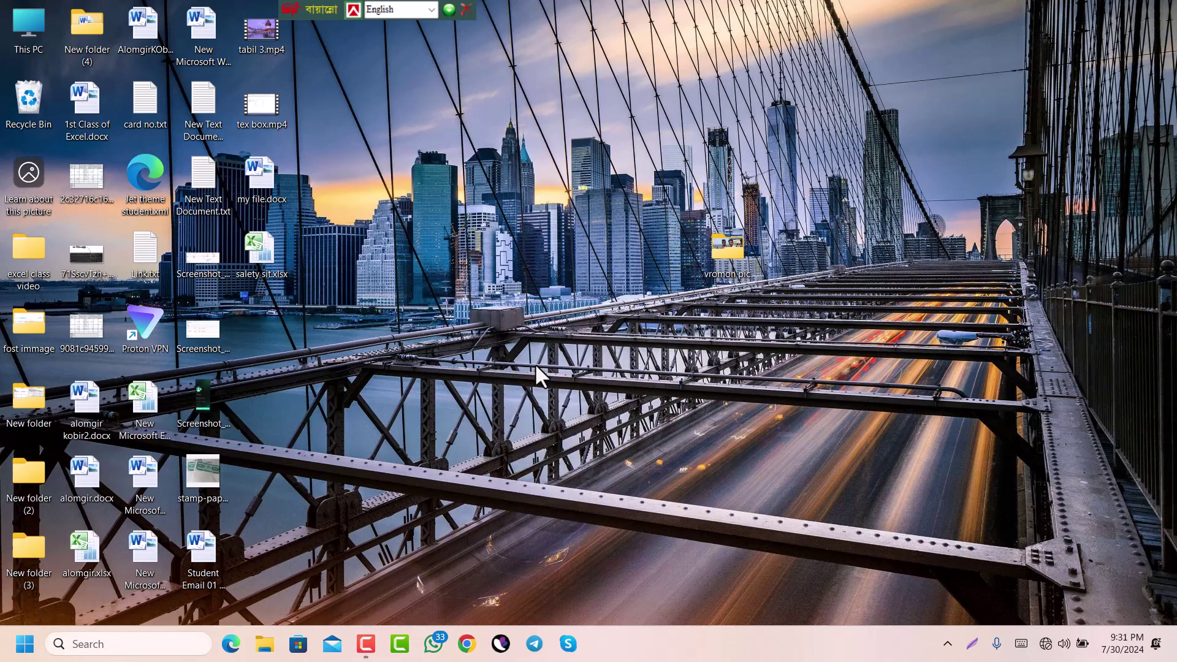
# - Launch Adobe Photoshop 7.0 from the full list of installed apps
pyautogui.click(25, 644)
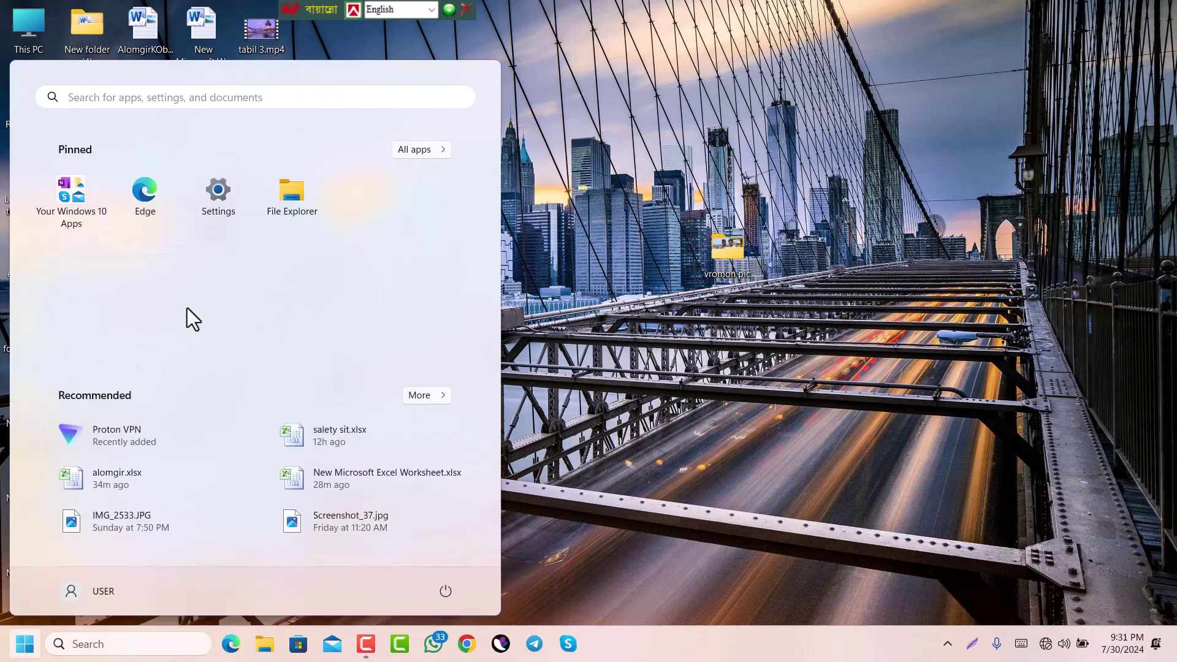
pyautogui.click(412, 154)
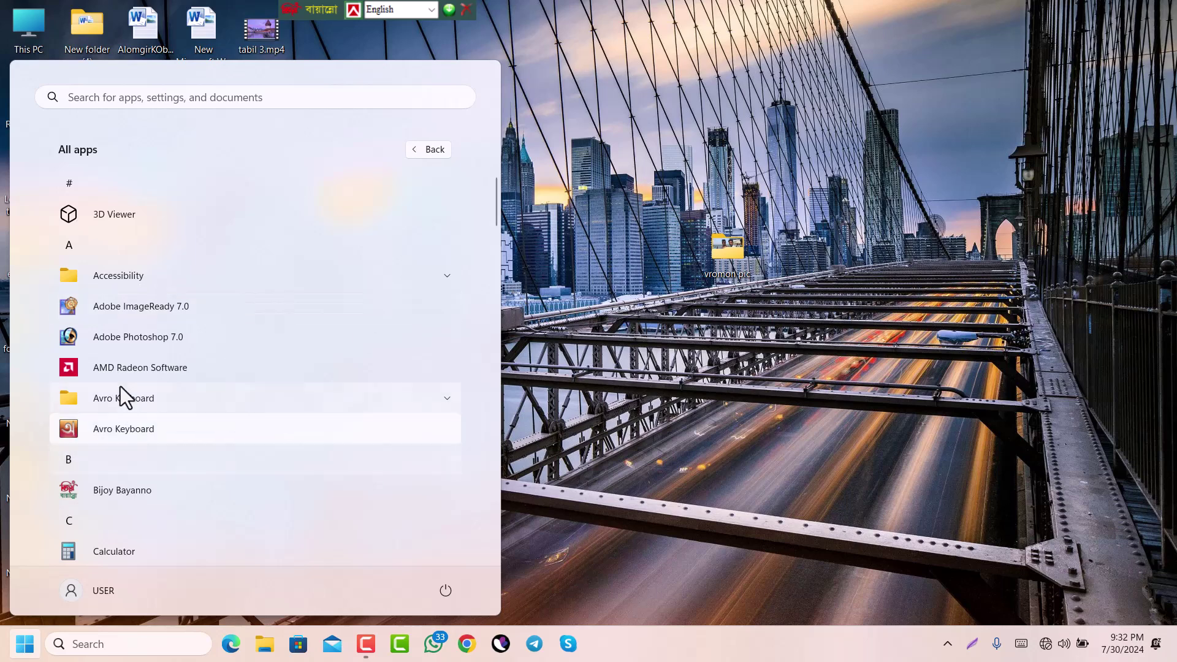
pyautogui.click(135, 340)
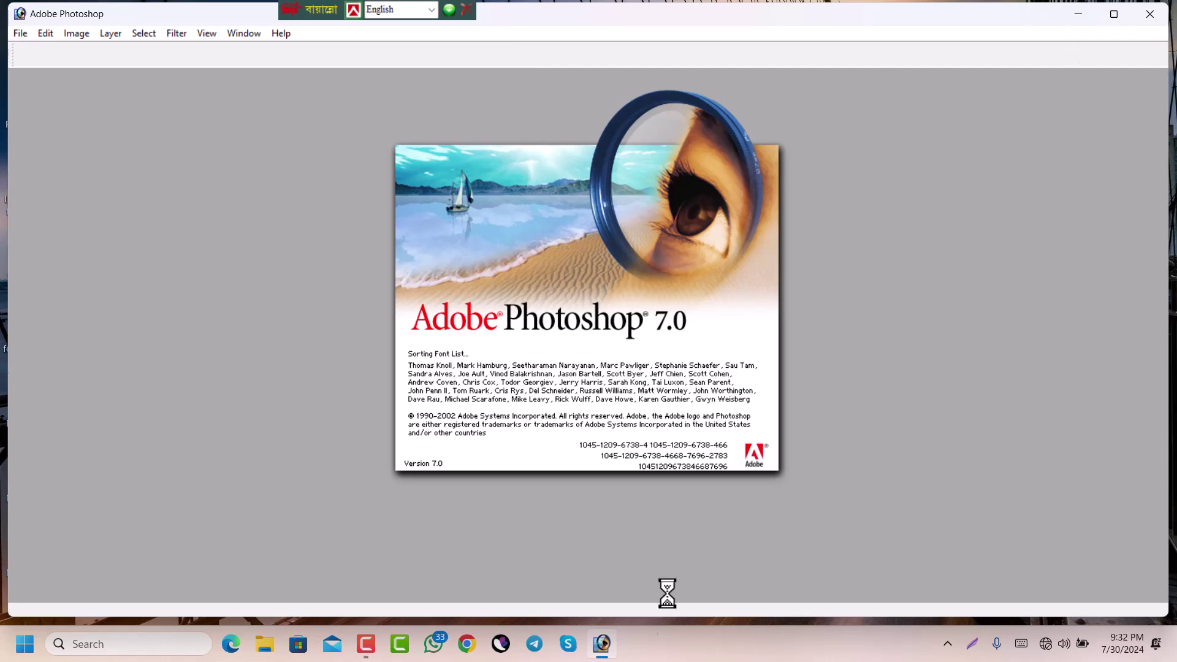
pyautogui.moveTo(602, 651)
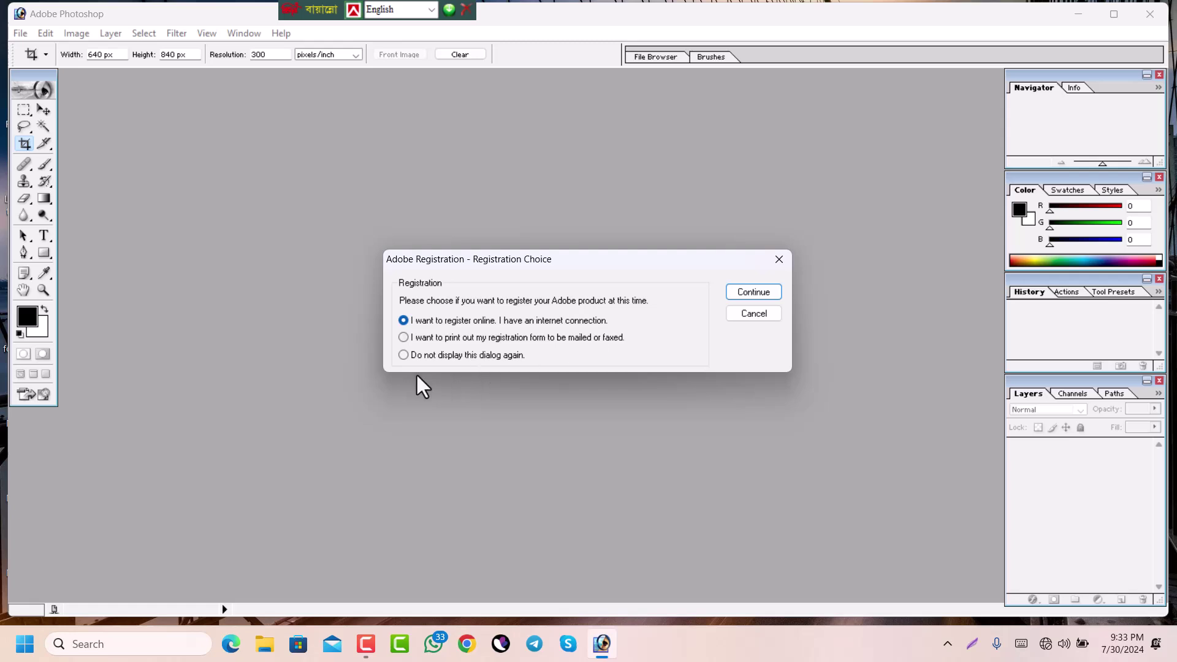
# - Dismiss the Adobe registration prompt and shift the floating Bijoy keyboard bar away from the Photoshop menu names
pyautogui.click(777, 260)
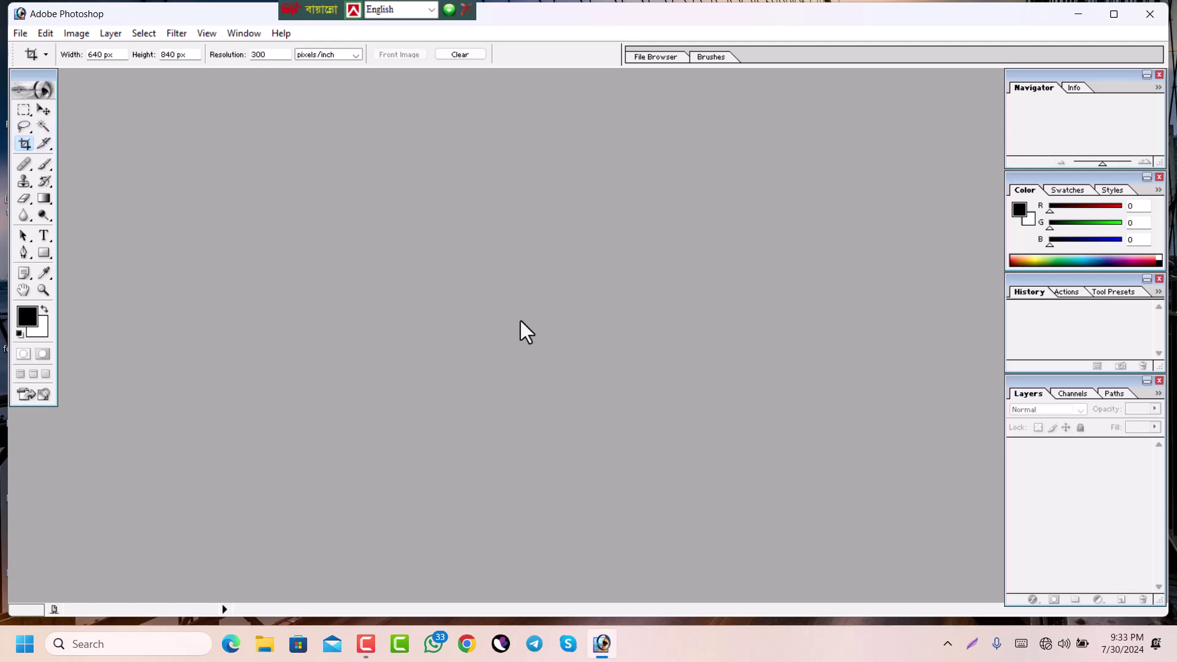
pyautogui.moveTo(294, 9); pyautogui.dragTo(572, 9)
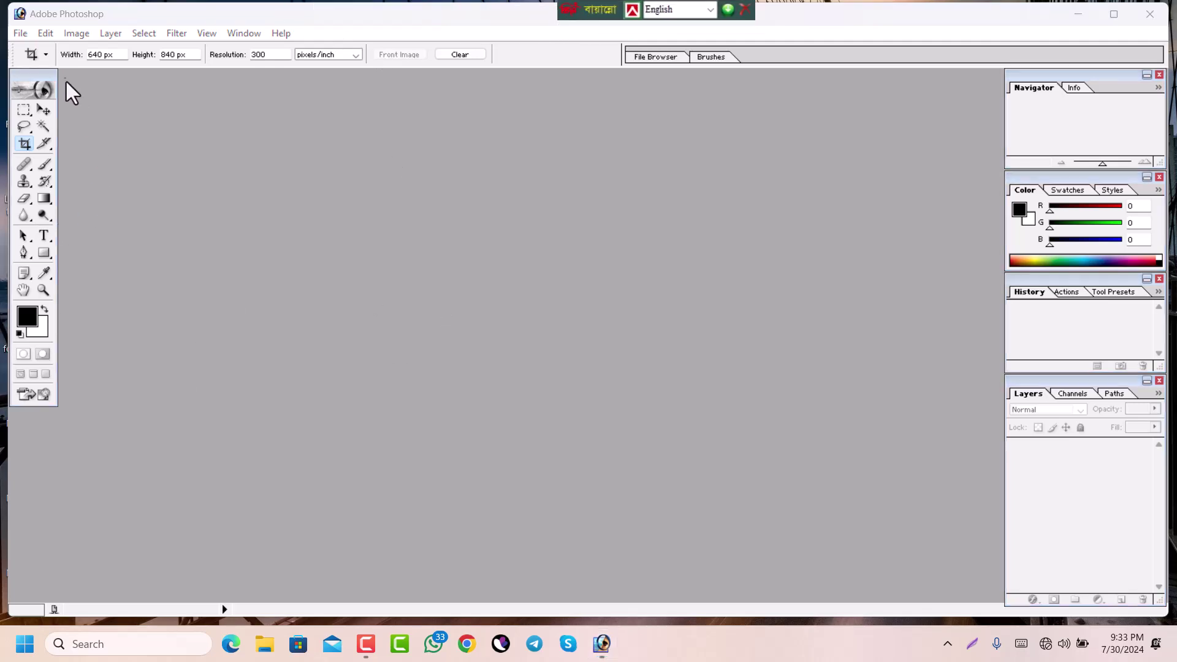
pyautogui.click(46, 34)
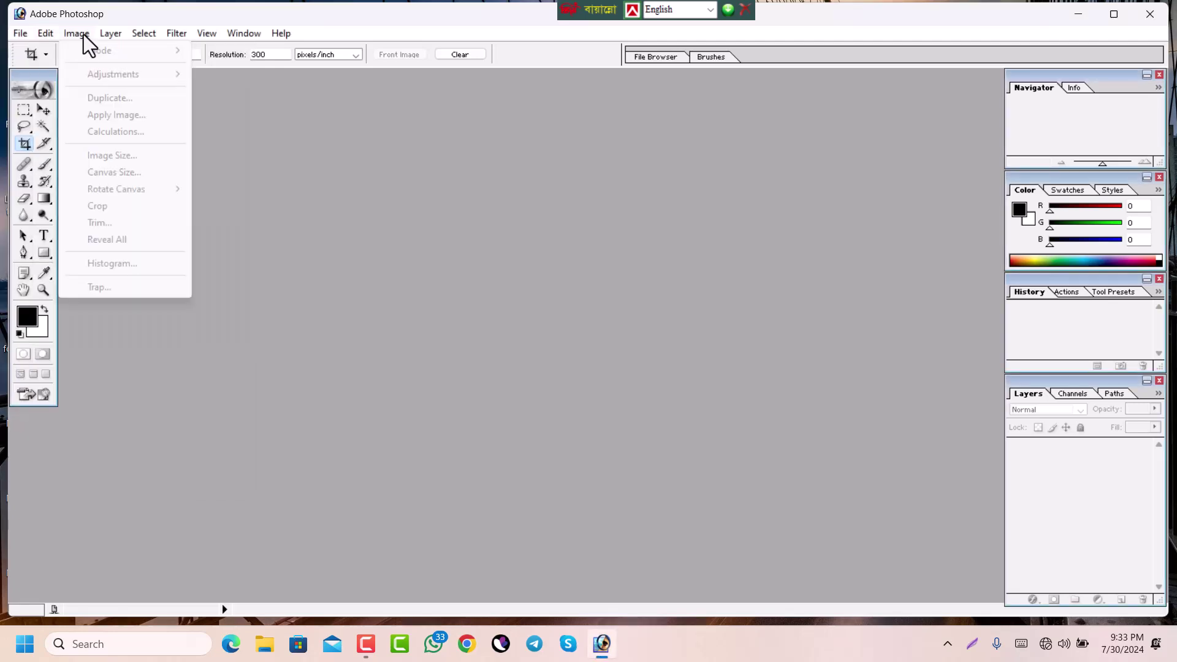
pyautogui.moveTo(156, 40)
pyautogui.moveTo(255, 34)
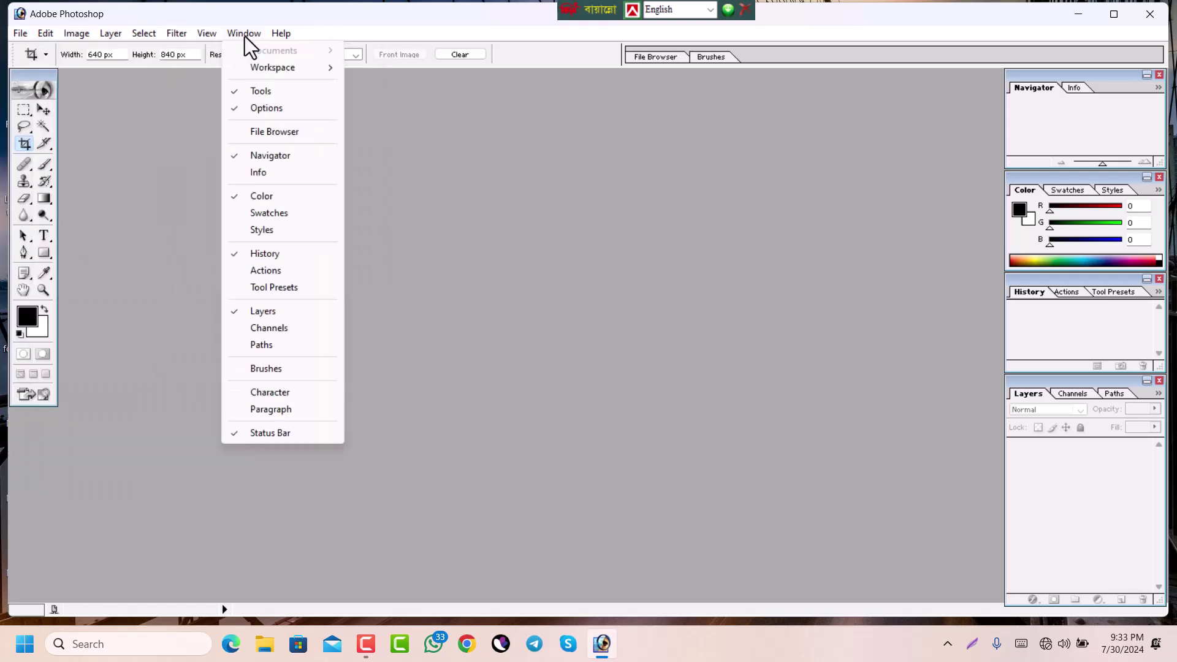
pyautogui.moveTo(33, 43)
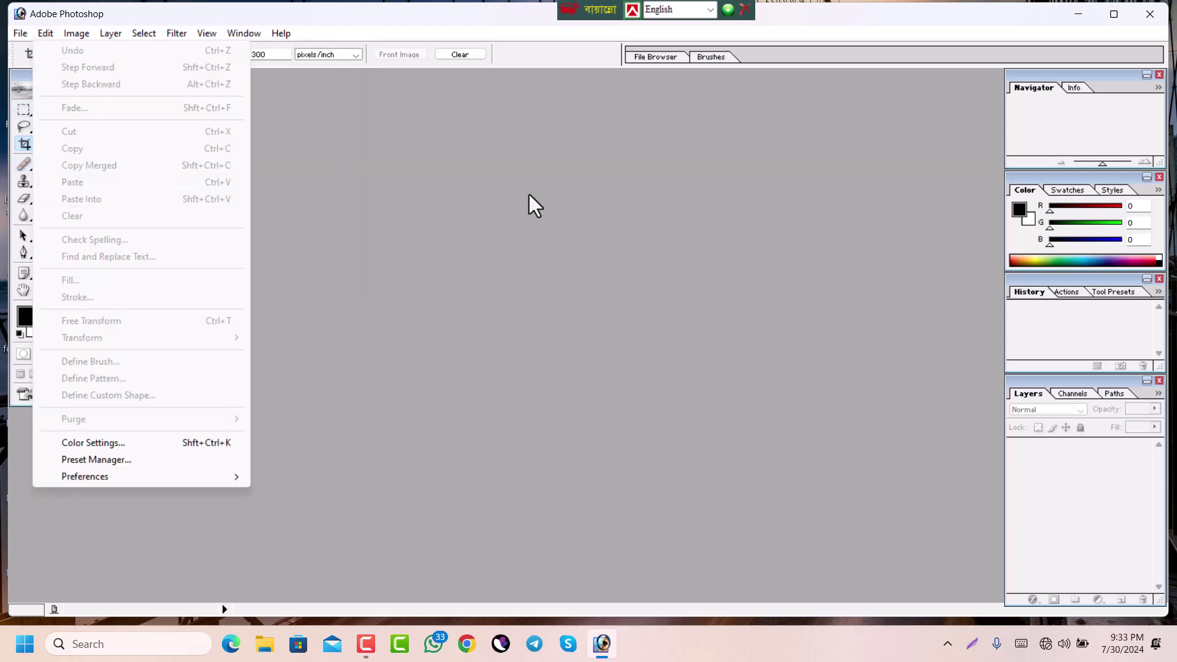
pyautogui.click(499, 203)
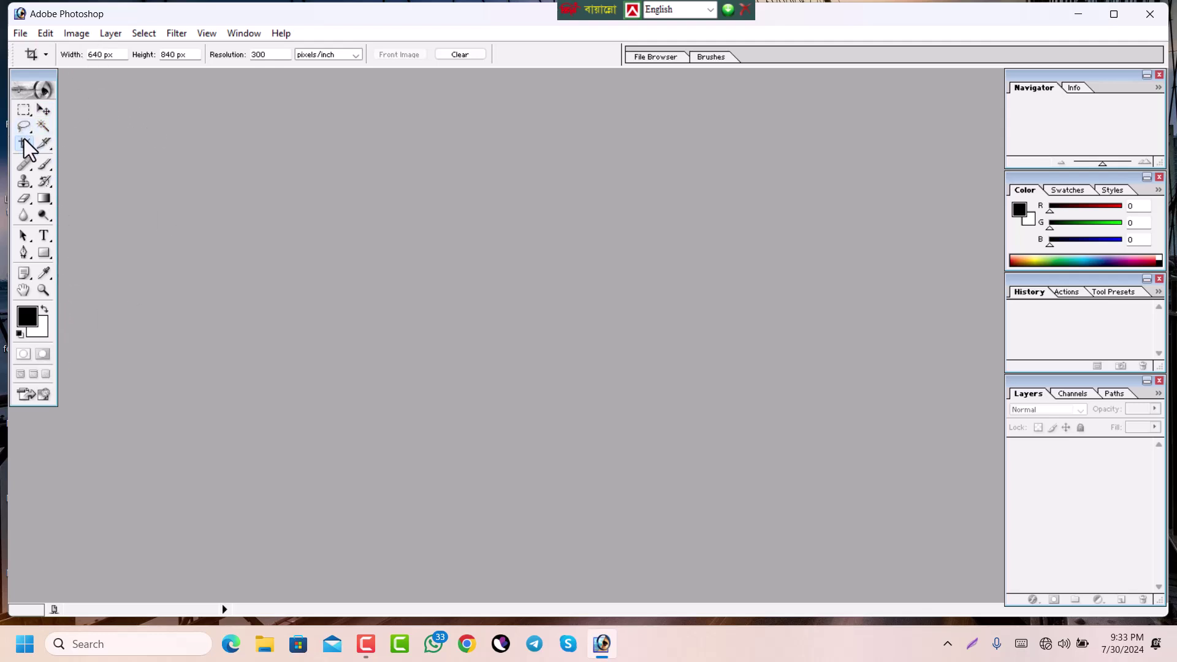
# - Activate the Rectangular Marquee, Move and Magic Wand tools in turn to view their options, ending on the Move tool
pyautogui.click(25, 110)
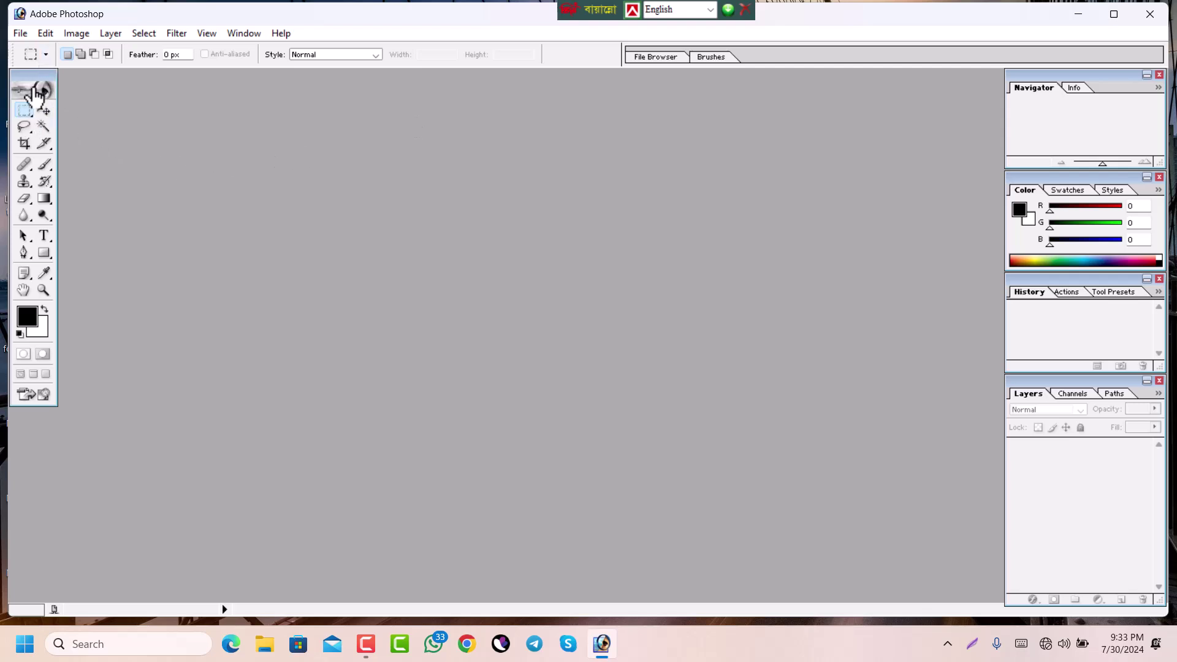
pyautogui.click(46, 110)
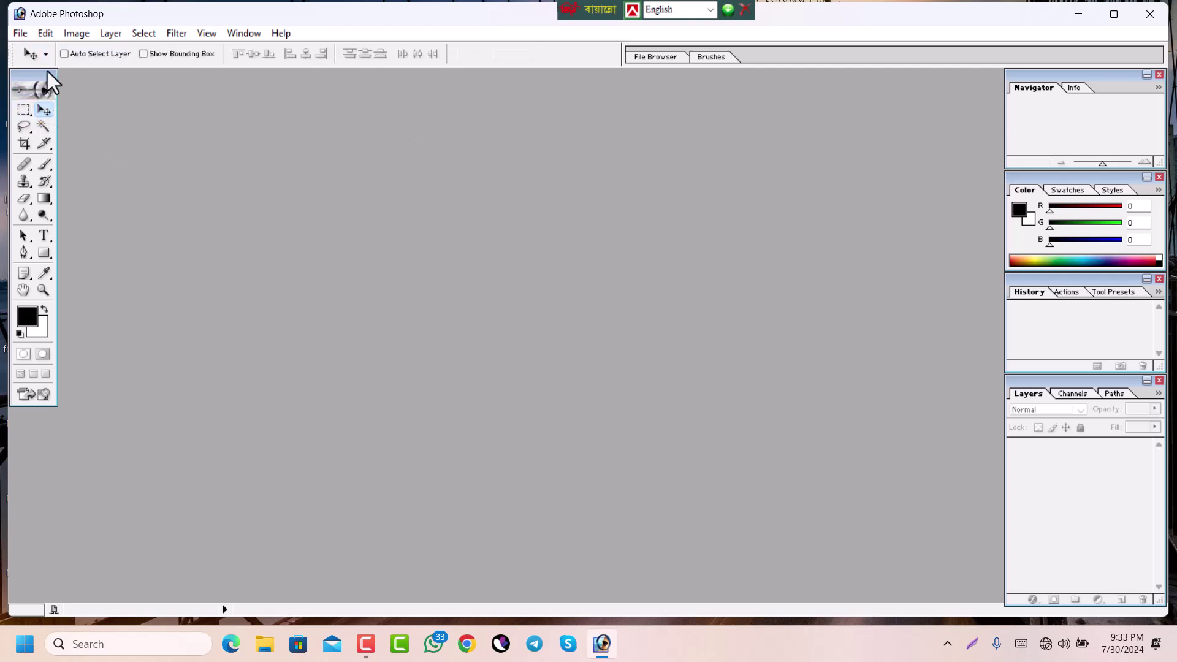
pyautogui.click(43, 126)
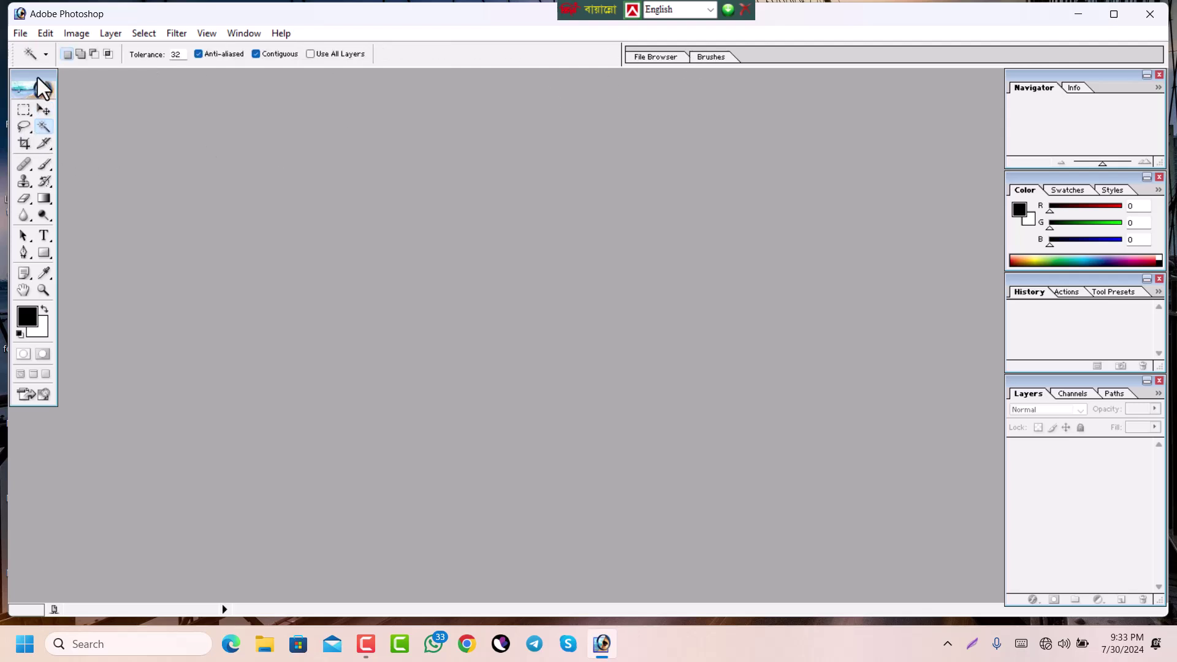
pyautogui.click(45, 111)
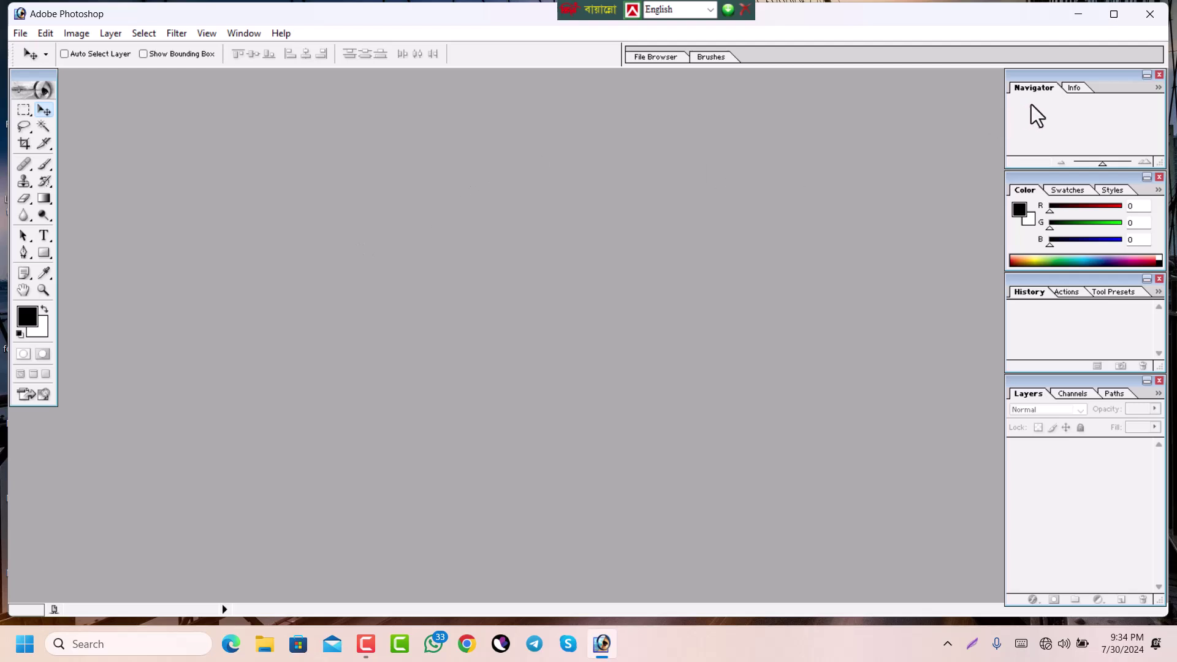
# - View the Info, Navigator, Swatches, Channels and Layers palettes in turn
pyautogui.click(1075, 89)
pyautogui.click(1042, 91)
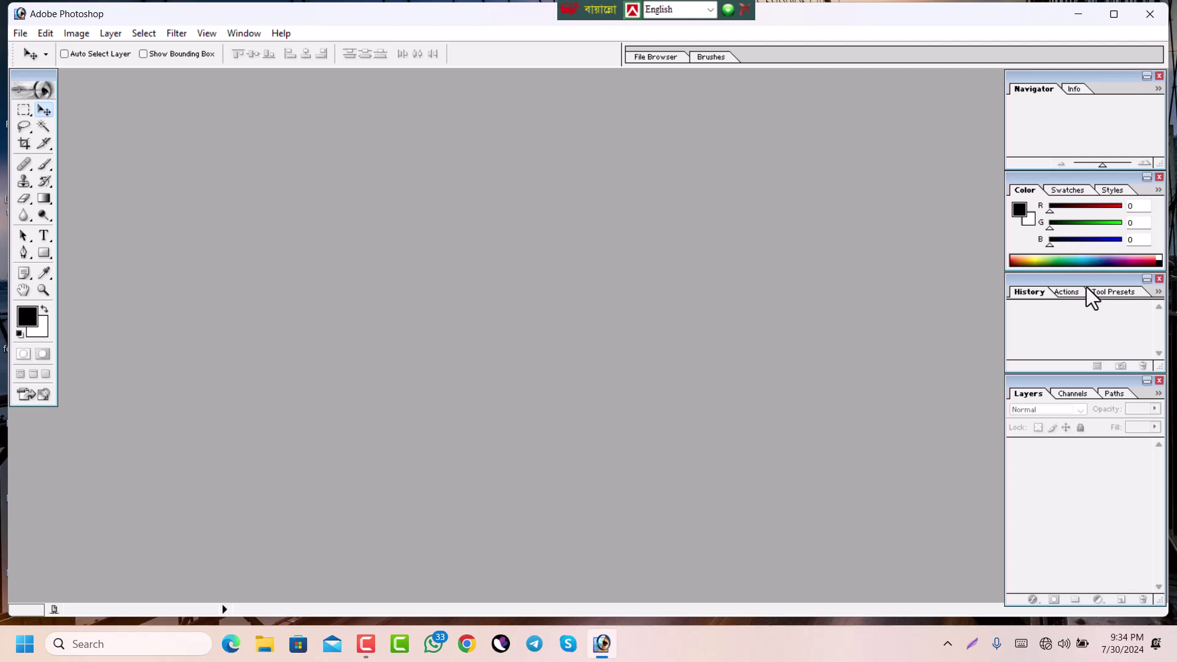
pyautogui.click(1070, 191)
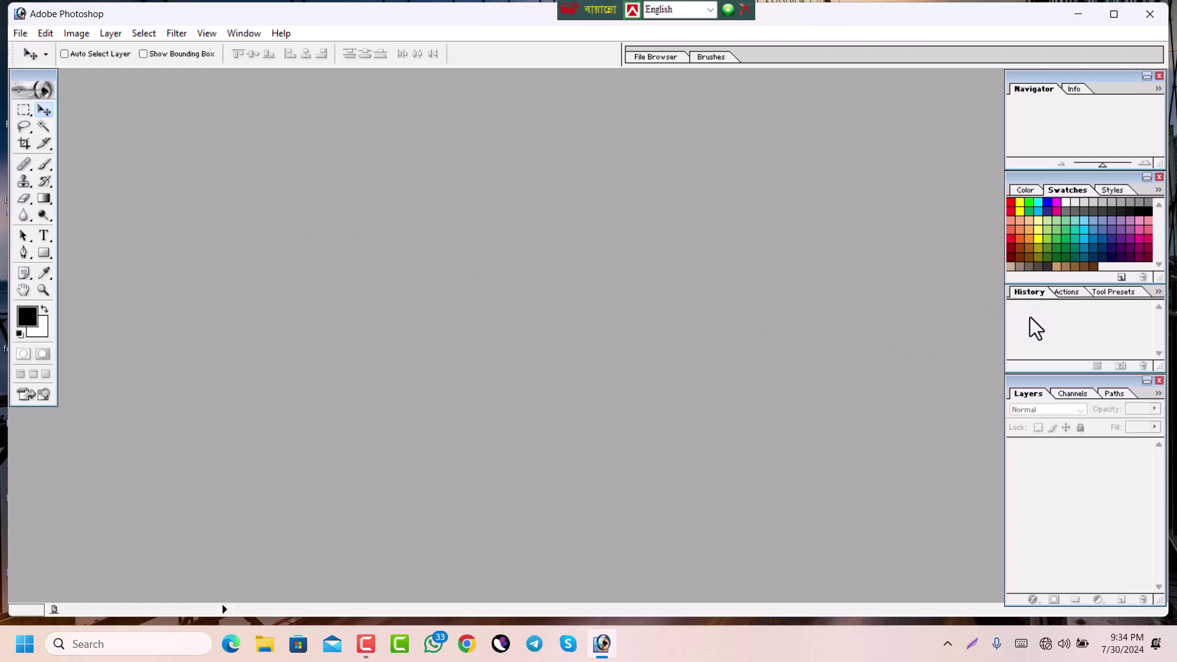
pyautogui.click(1070, 395)
pyautogui.click(1028, 395)
# - Activate the Rectangular Marquee tool
pyautogui.click(26, 111)
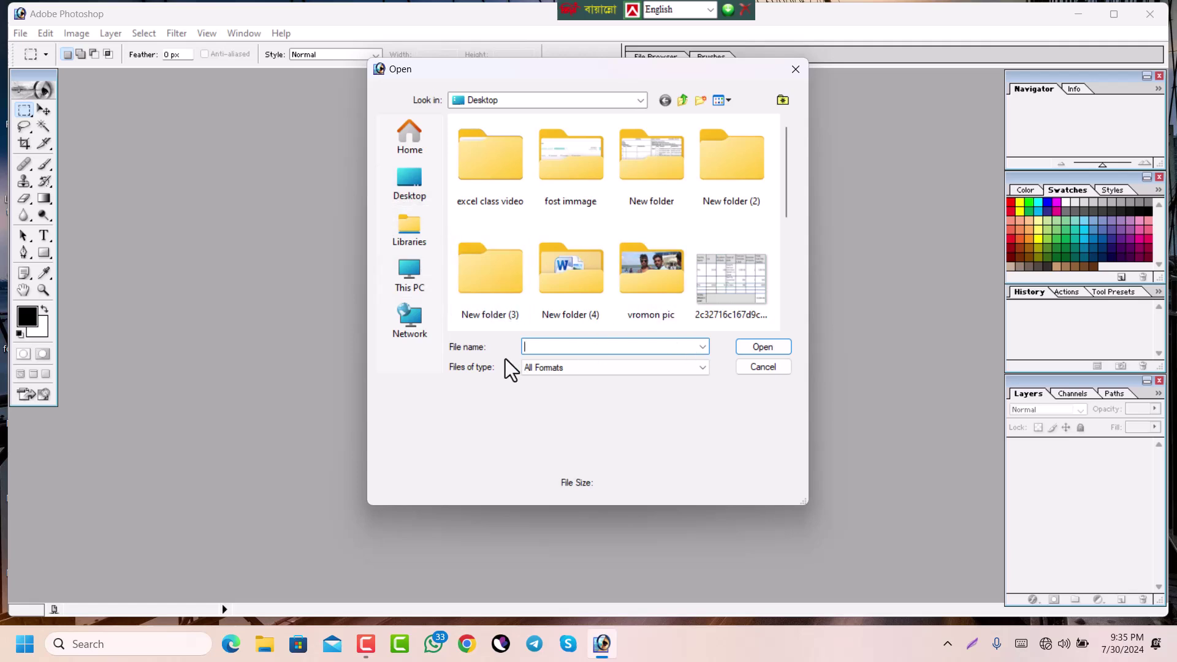
# - Browse the images in the desktop's fost immage folder for a picture to open
pyautogui.click(417, 185)
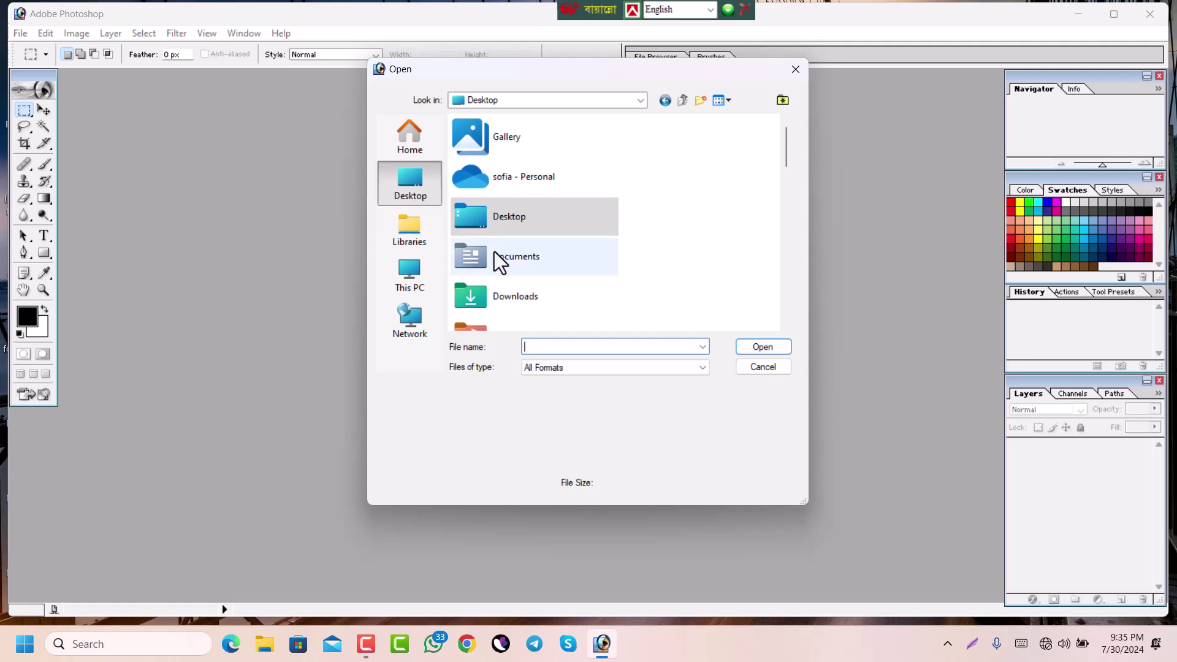
pyautogui.moveTo(786, 154); pyautogui.dragTo(785, 229)
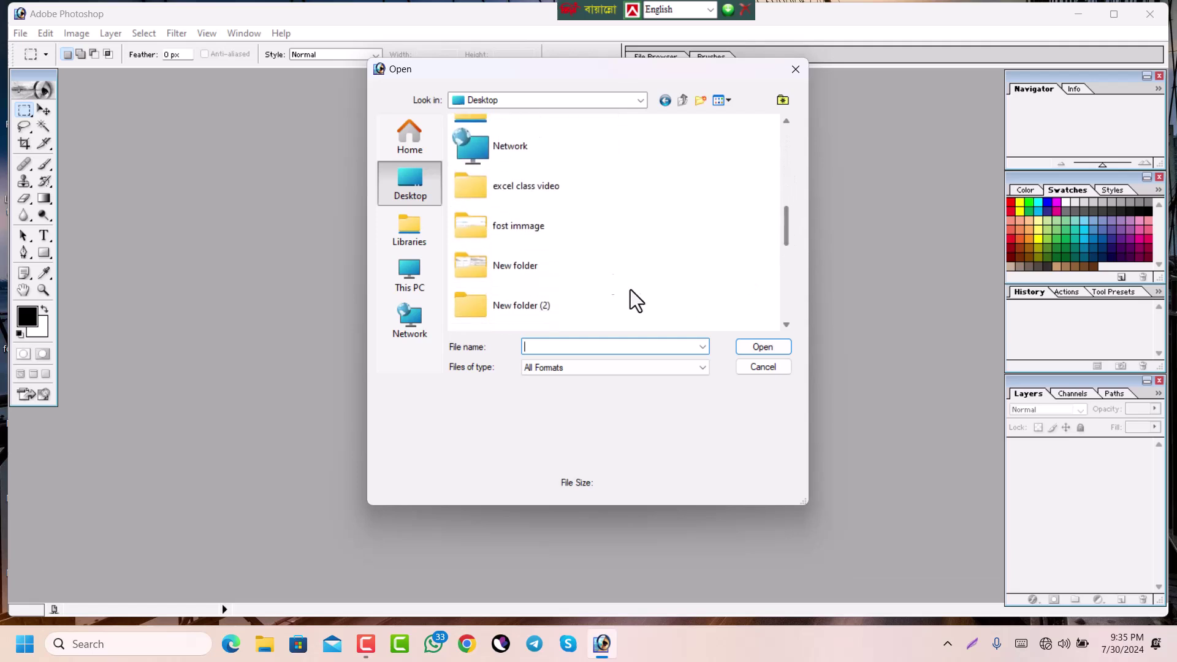
pyautogui.doubleClick(527, 227)
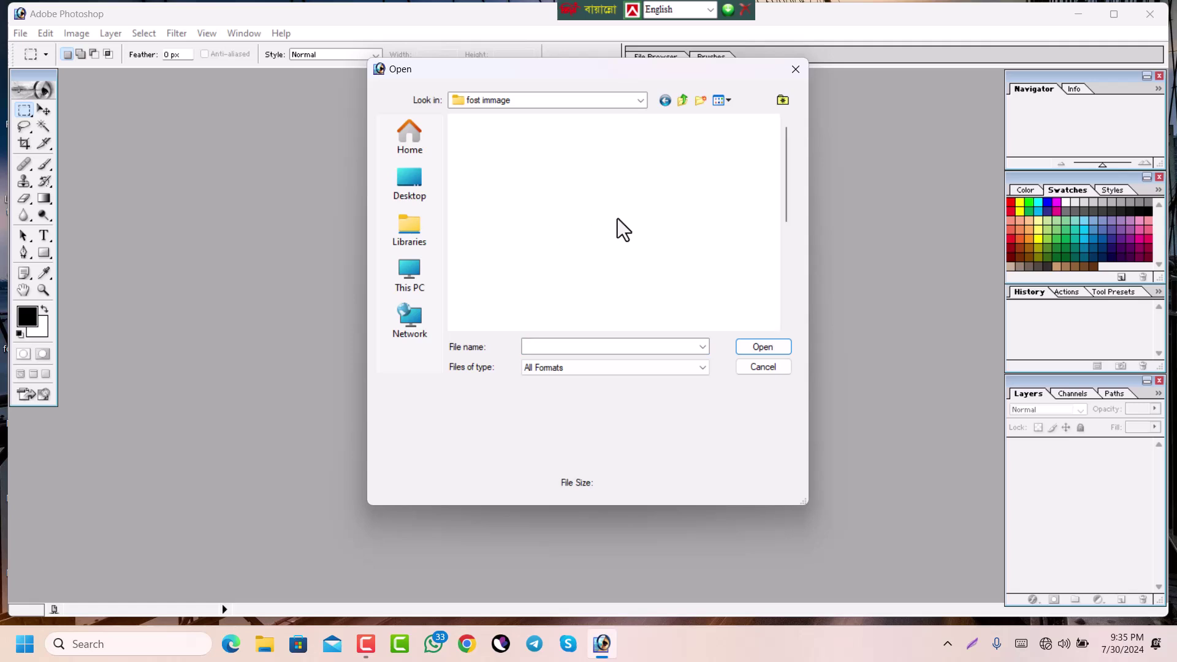
pyautogui.scroll(-3, 617, 218)
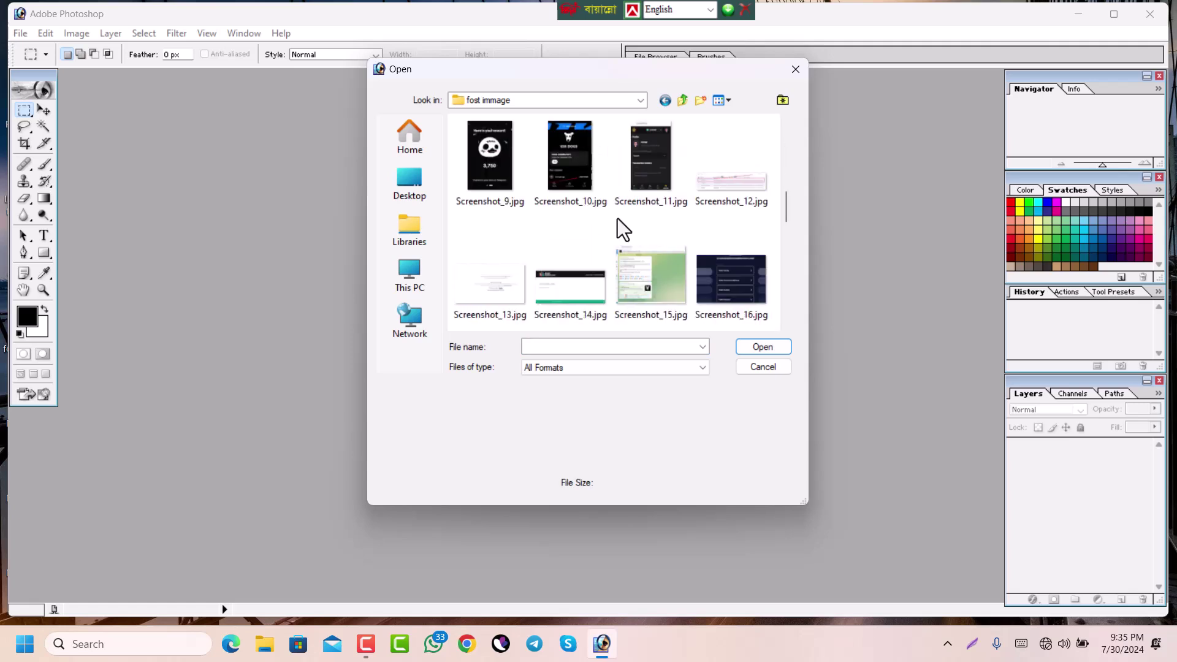
pyautogui.scroll(-5, 617, 218)
pyautogui.scroll(-3, 618, 218)
pyautogui.scroll(15, 617, 218)
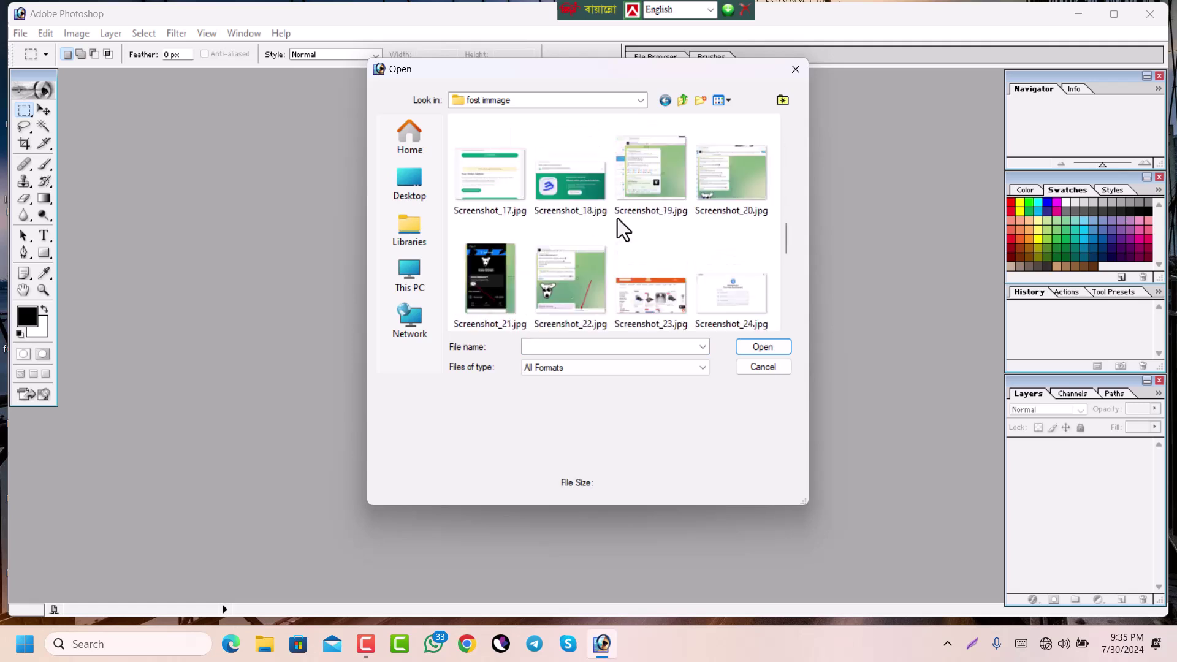
# - Return to the desktop listing and look through the photos in the vromon pic folder
pyautogui.click(424, 187)
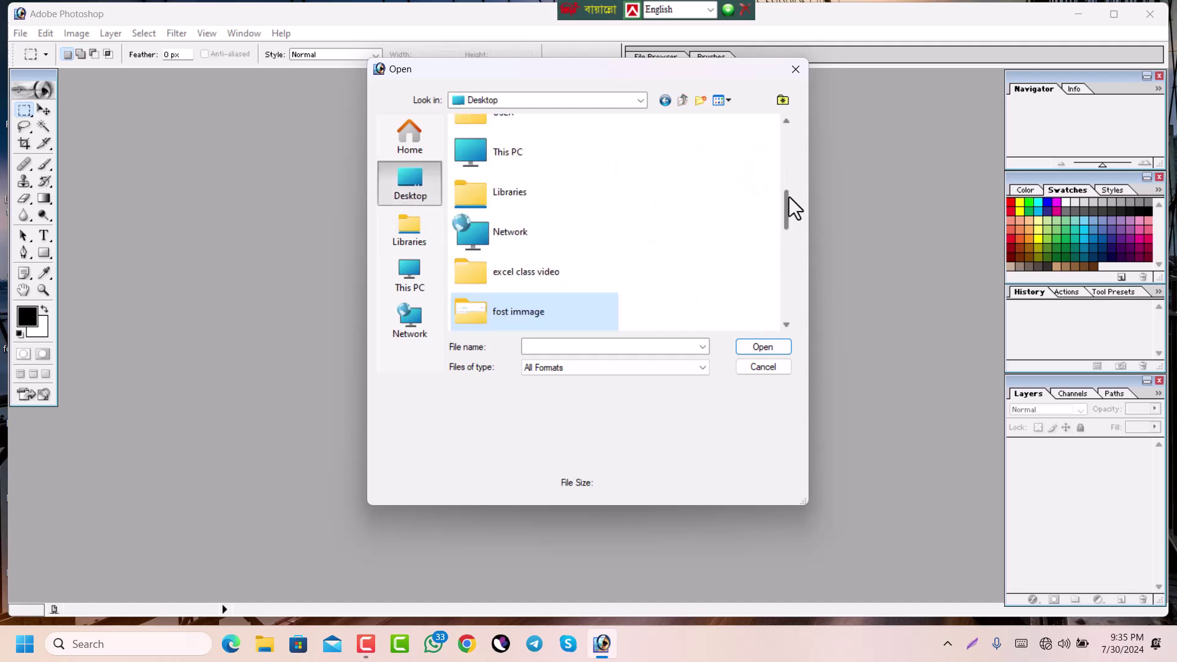
pyautogui.moveTo(788, 200); pyautogui.dragTo(783, 250)
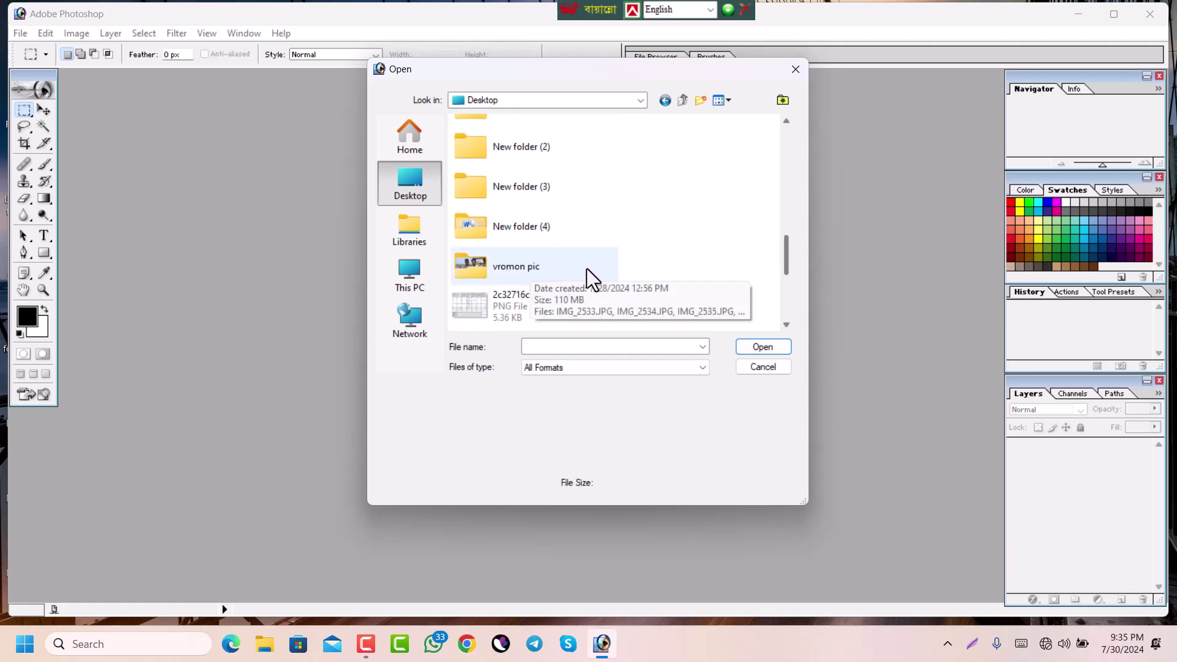
pyautogui.doubleClick(569, 268)
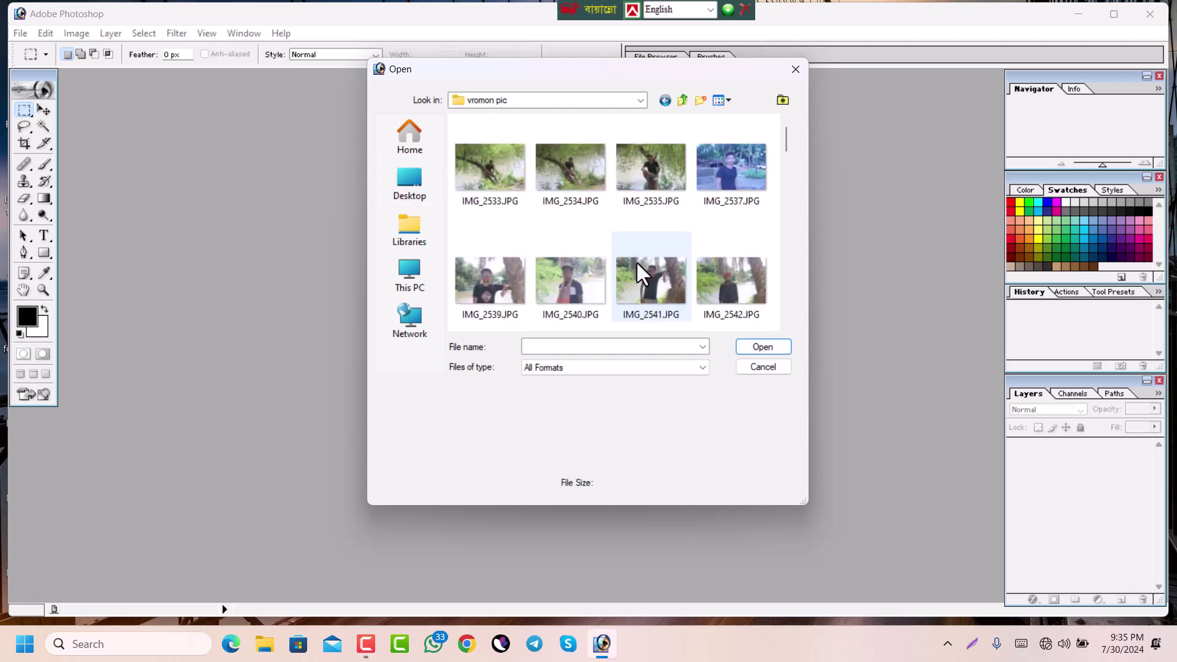
pyautogui.scroll(-5, 640, 259)
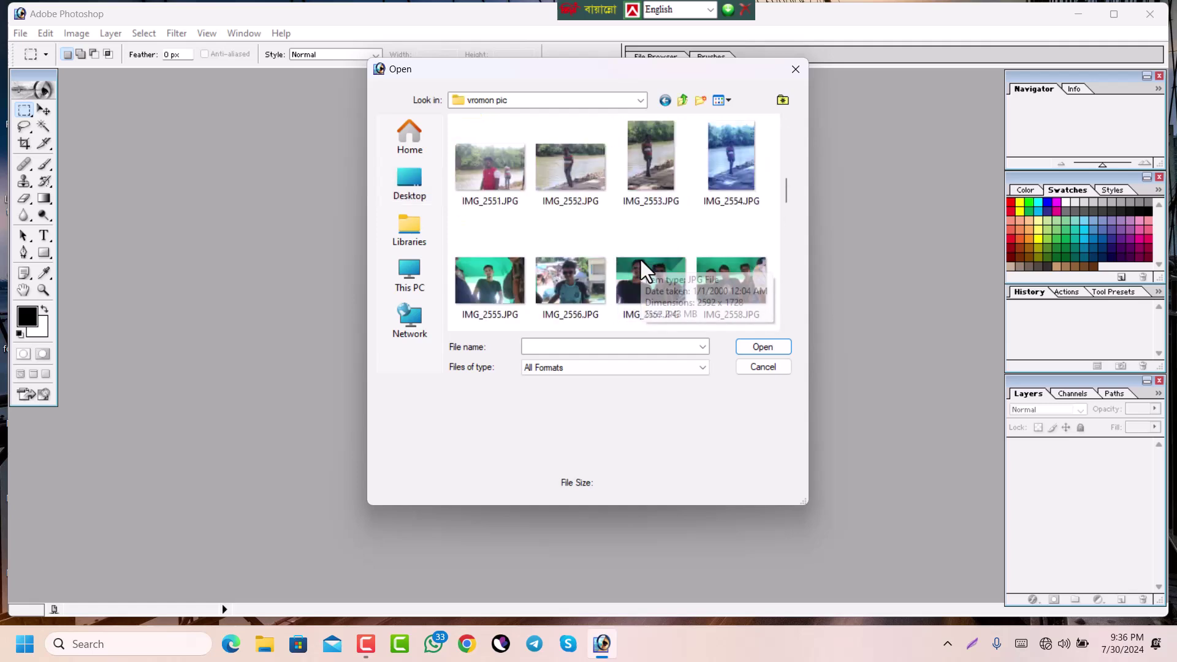
pyautogui.scroll(-10, 641, 261)
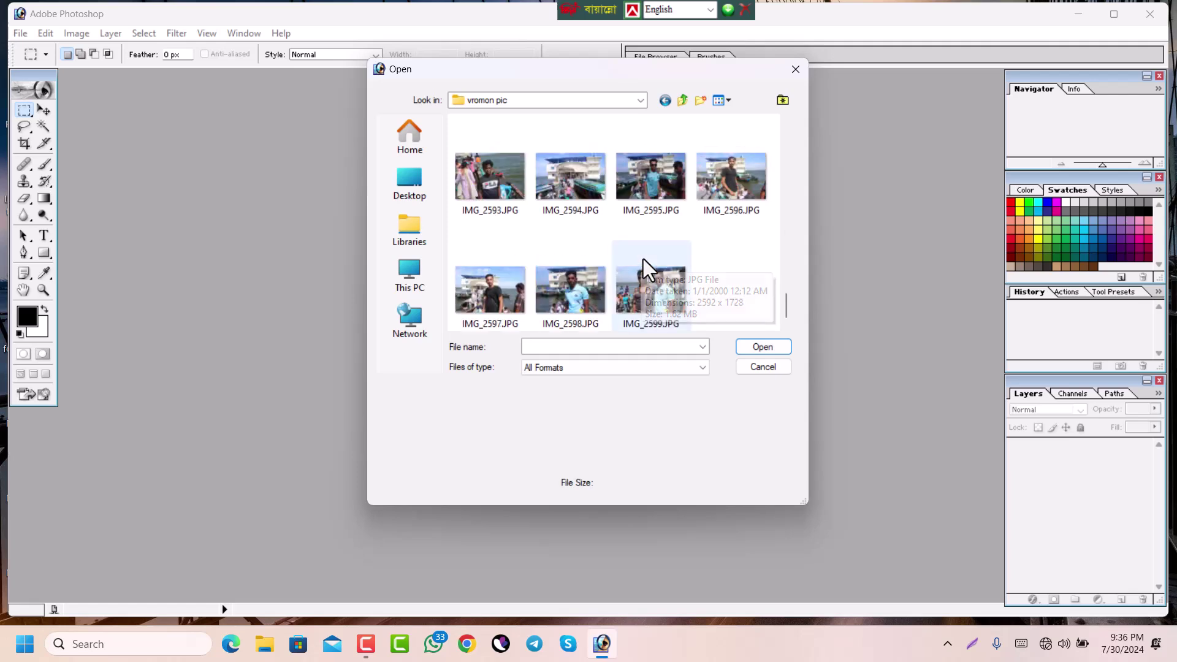
# - Look through the files on the desktop and check the contents of New folder (3)
pyautogui.click(420, 166)
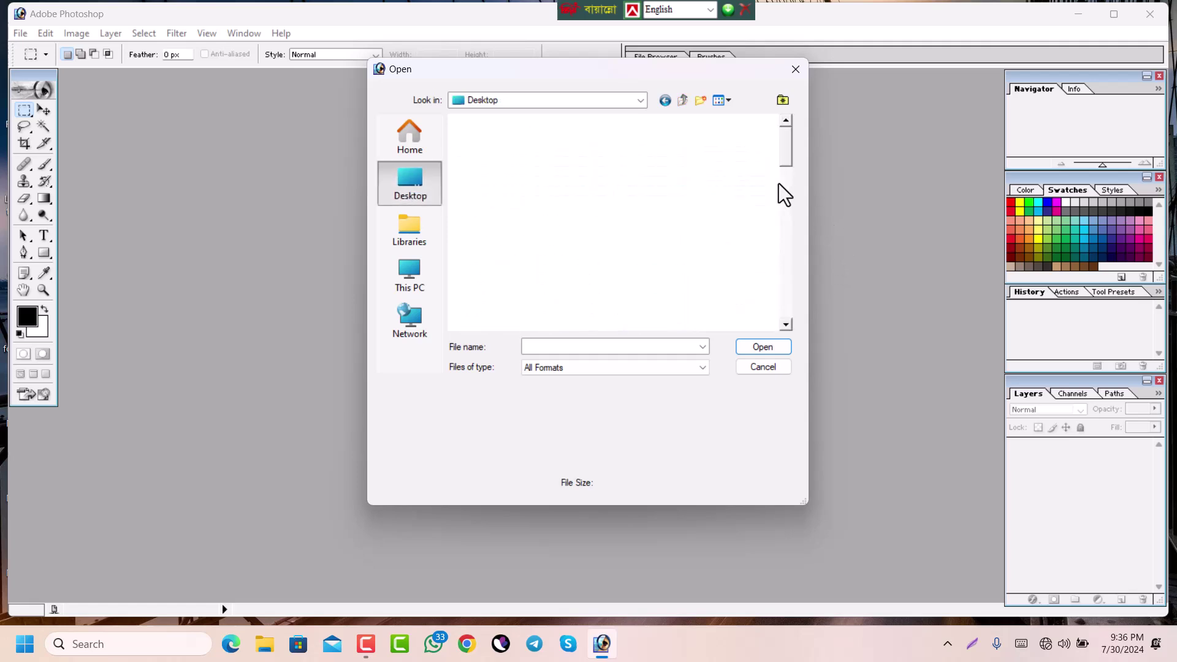
pyautogui.scroll(-5, 581, 269)
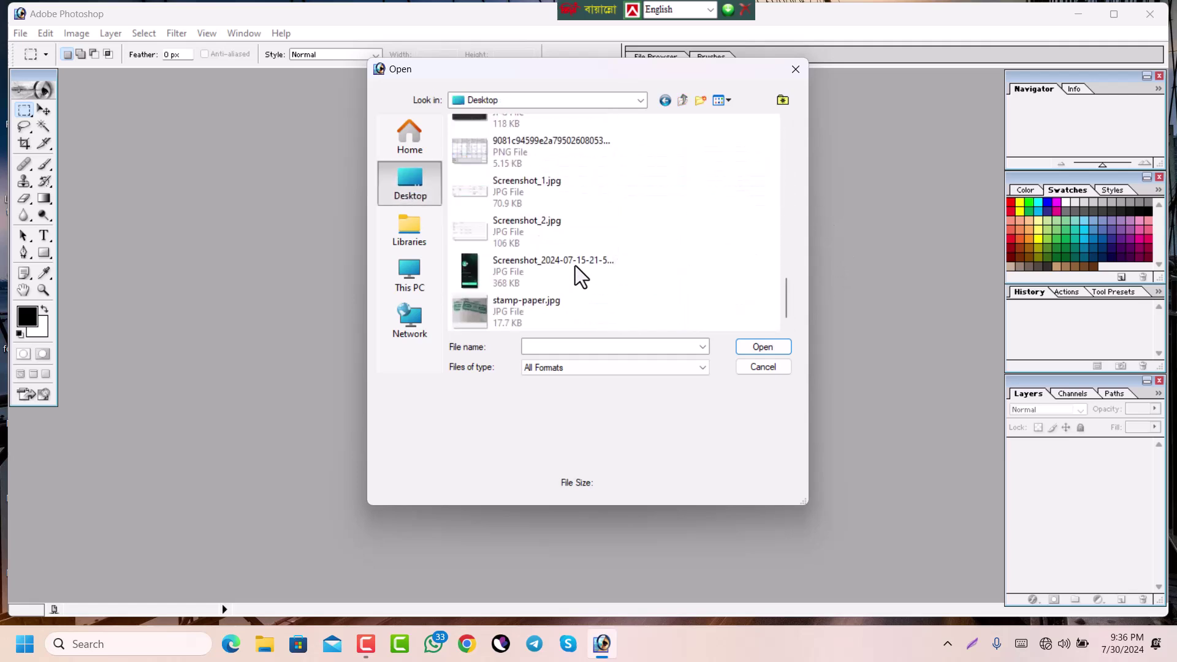
pyautogui.scroll(3, 575, 266)
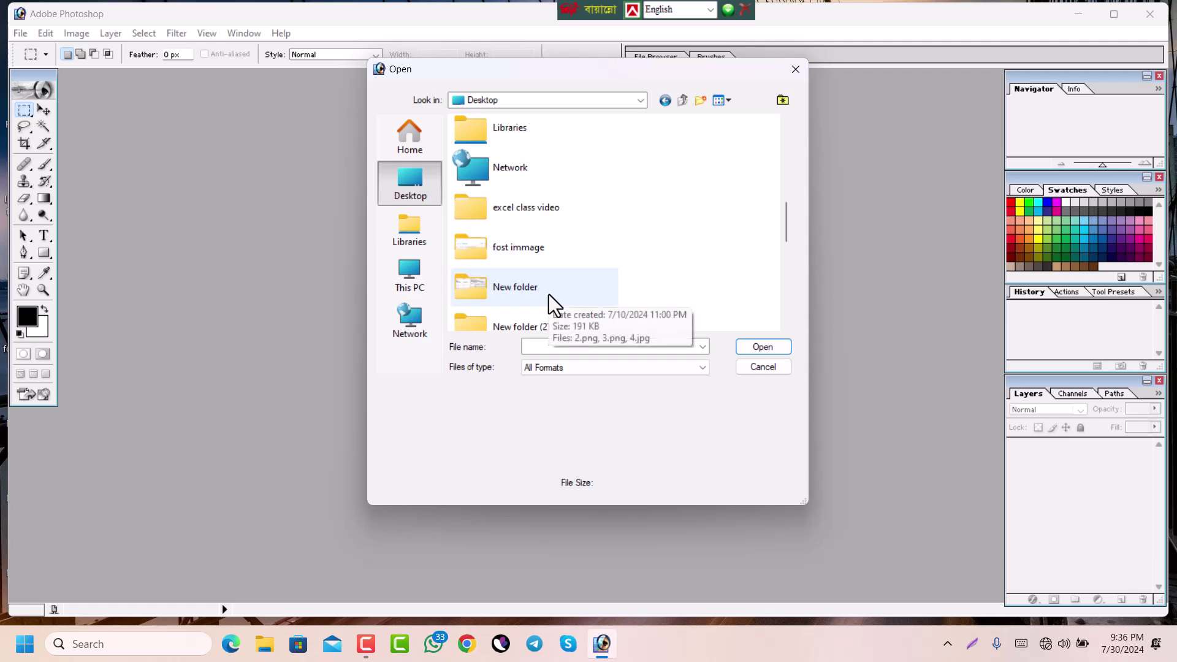
pyautogui.scroll(-1, 549, 293)
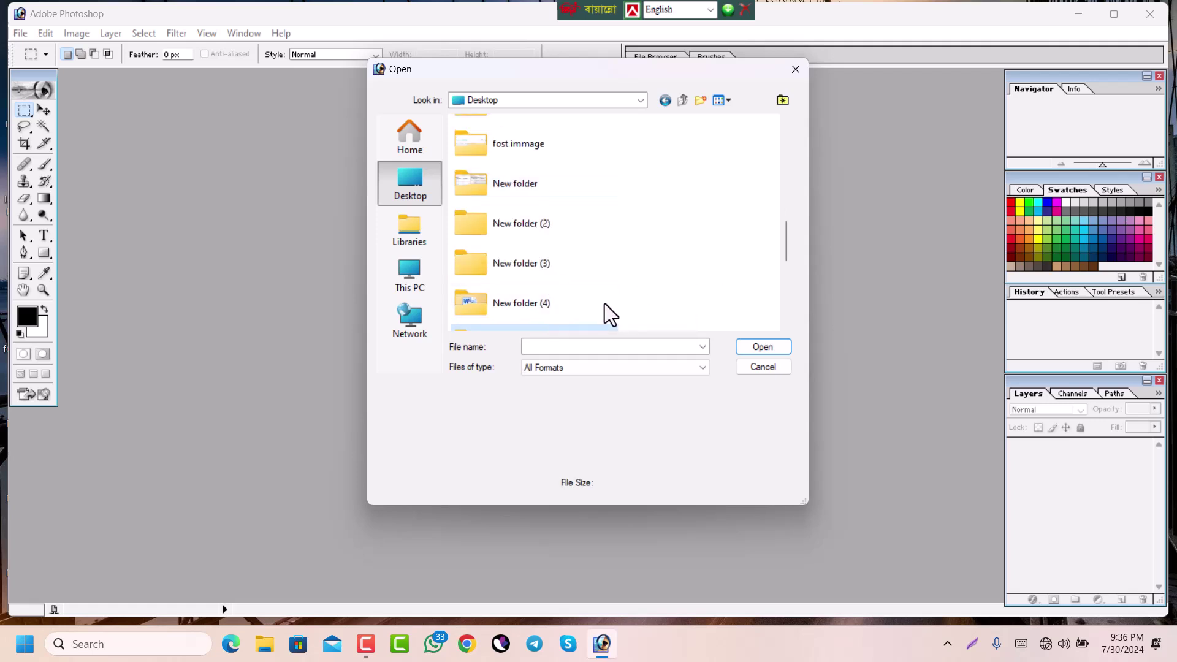
pyautogui.doubleClick(533, 265)
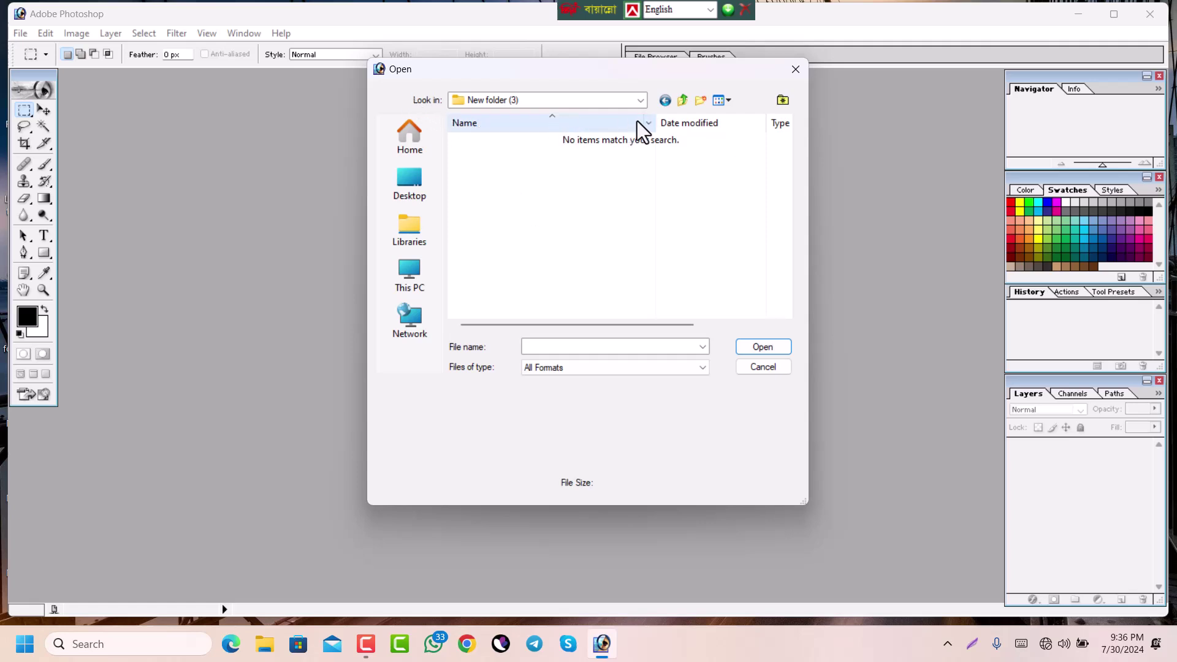
pyautogui.click(666, 102)
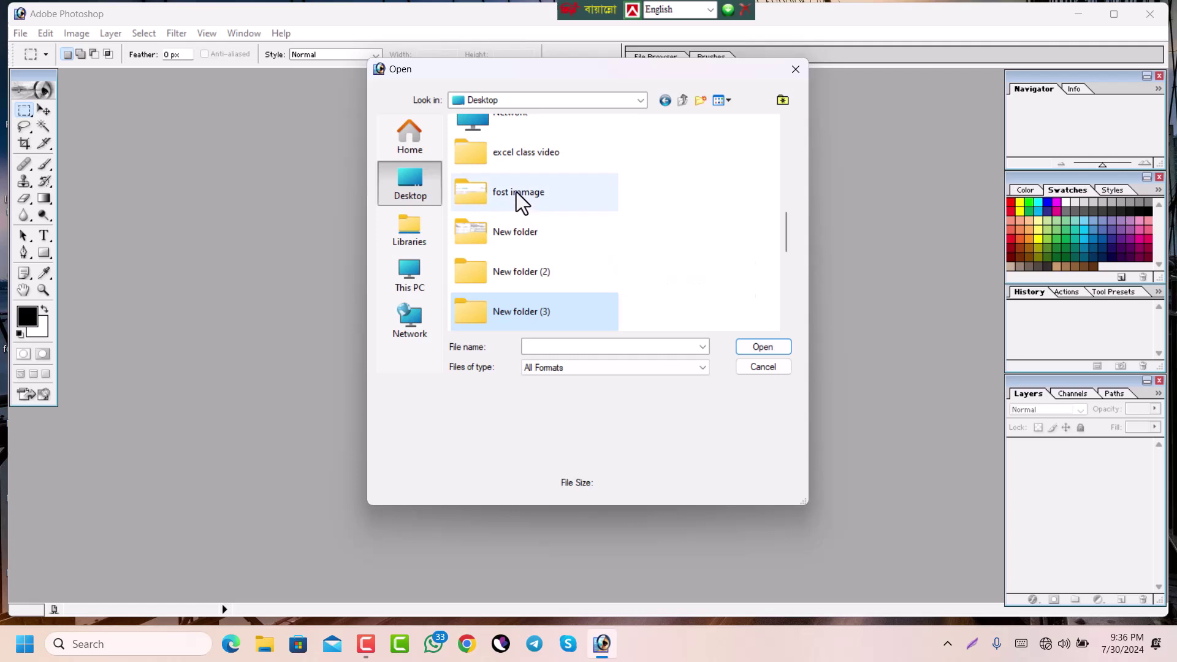
# - Open the image Screenshot_2.jpg from the fost immage folder inside the Desktop folder
pyautogui.scroll(3, 509, 188)
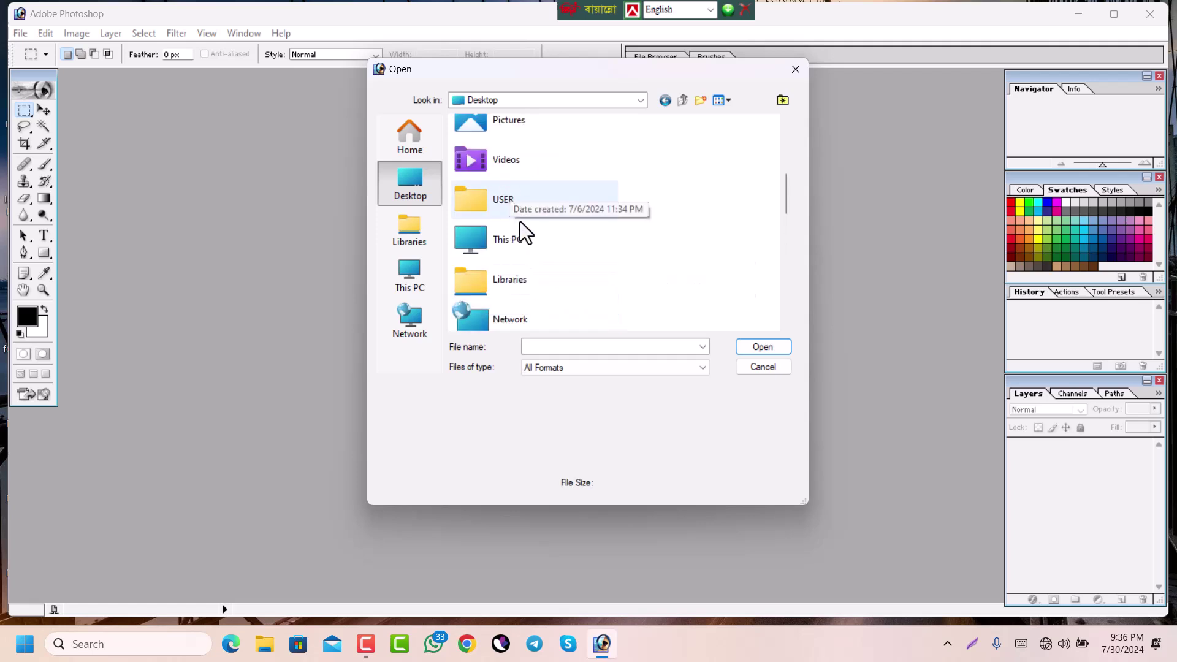
pyautogui.scroll(3, 508, 188)
pyautogui.doubleClick(509, 172)
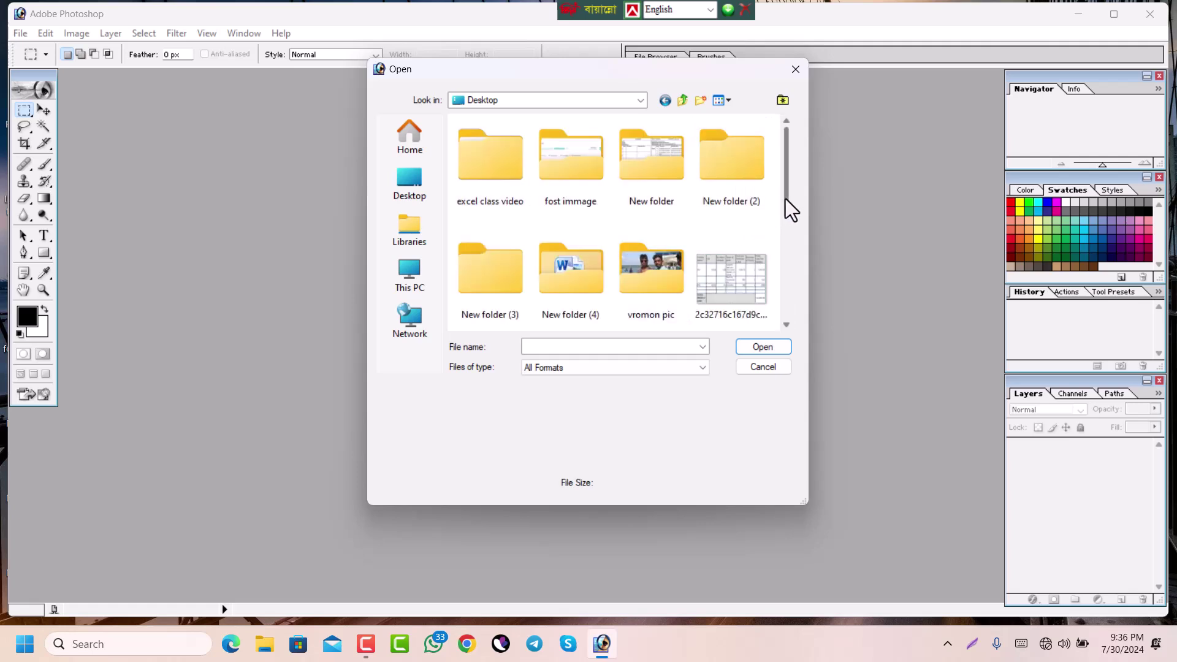
pyautogui.moveTo(791, 191)
pyautogui.mouseDown()
pyautogui.moveTo(777, 316)
pyautogui.moveTo(813, 219)
pyautogui.moveTo(806, 188)
pyautogui.mouseUp()
pyautogui.scroll(1, 601, 283)
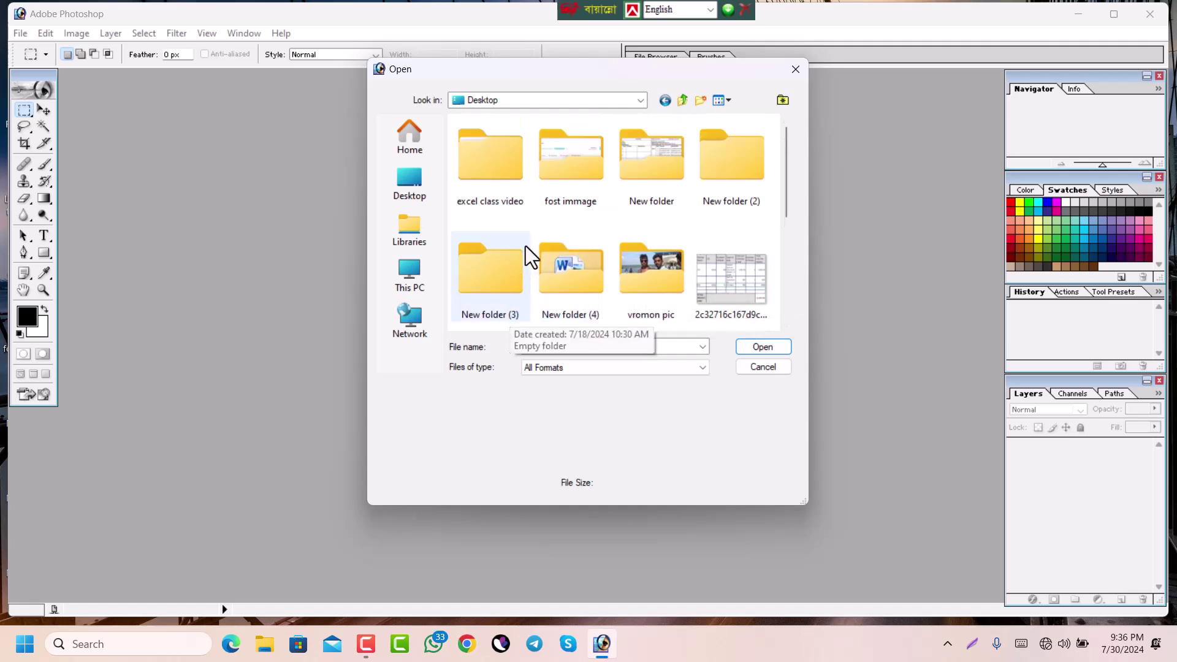
pyautogui.doubleClick(577, 192)
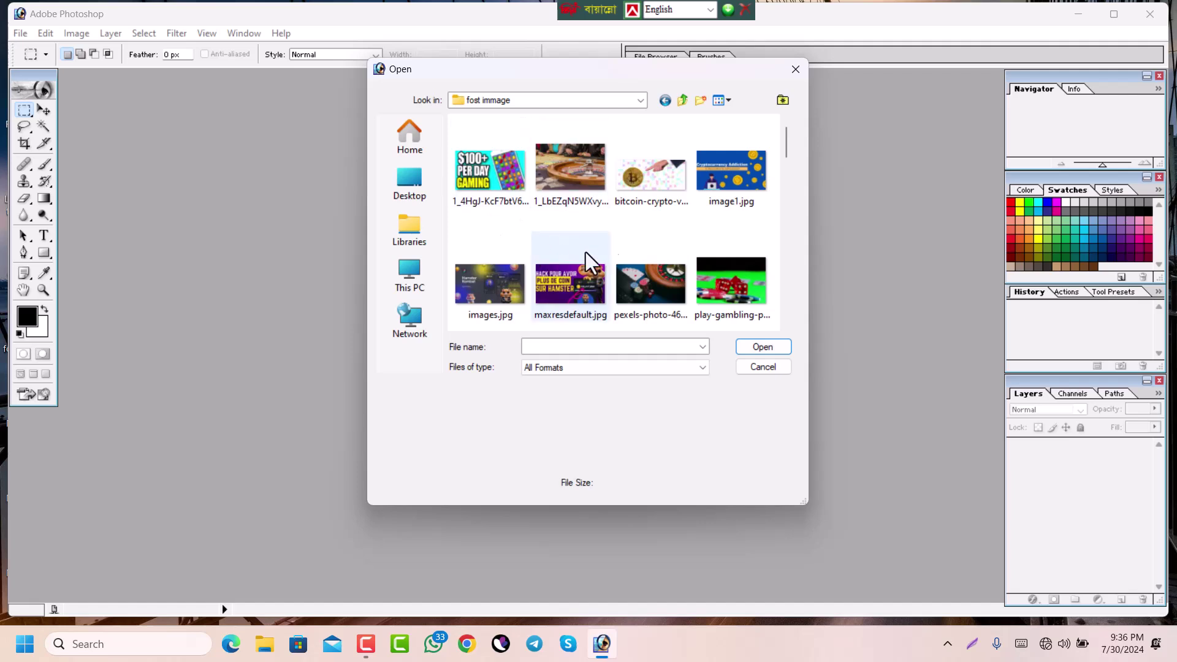
pyautogui.scroll(-3, 641, 249)
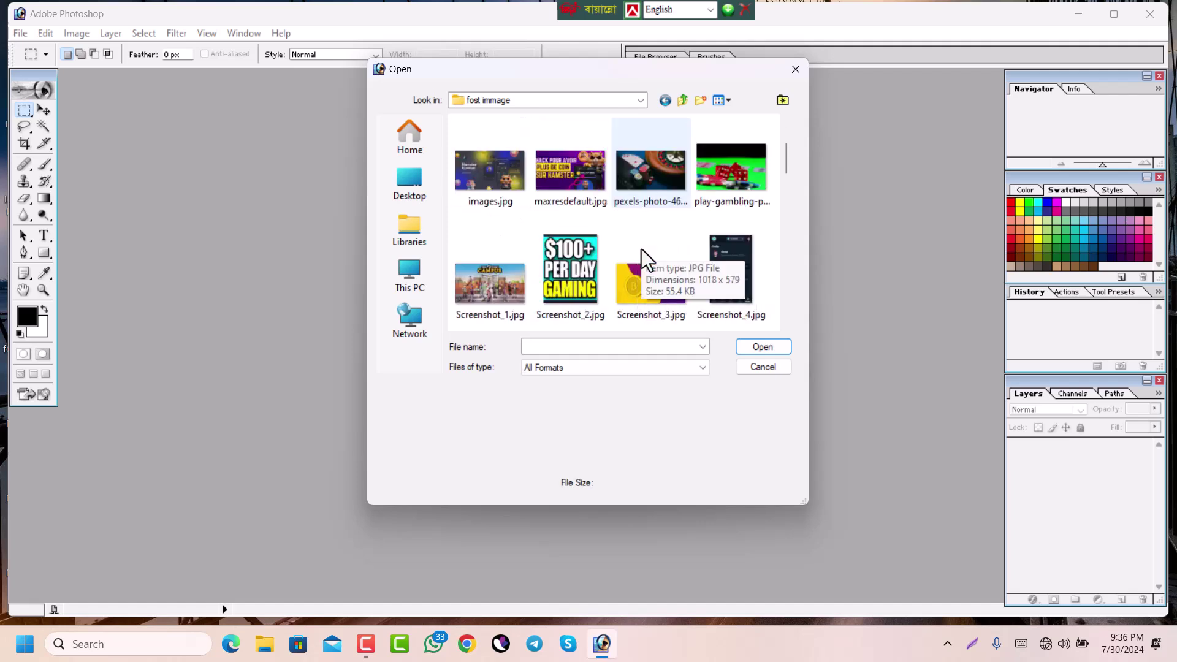
pyautogui.scroll(3, 640, 249)
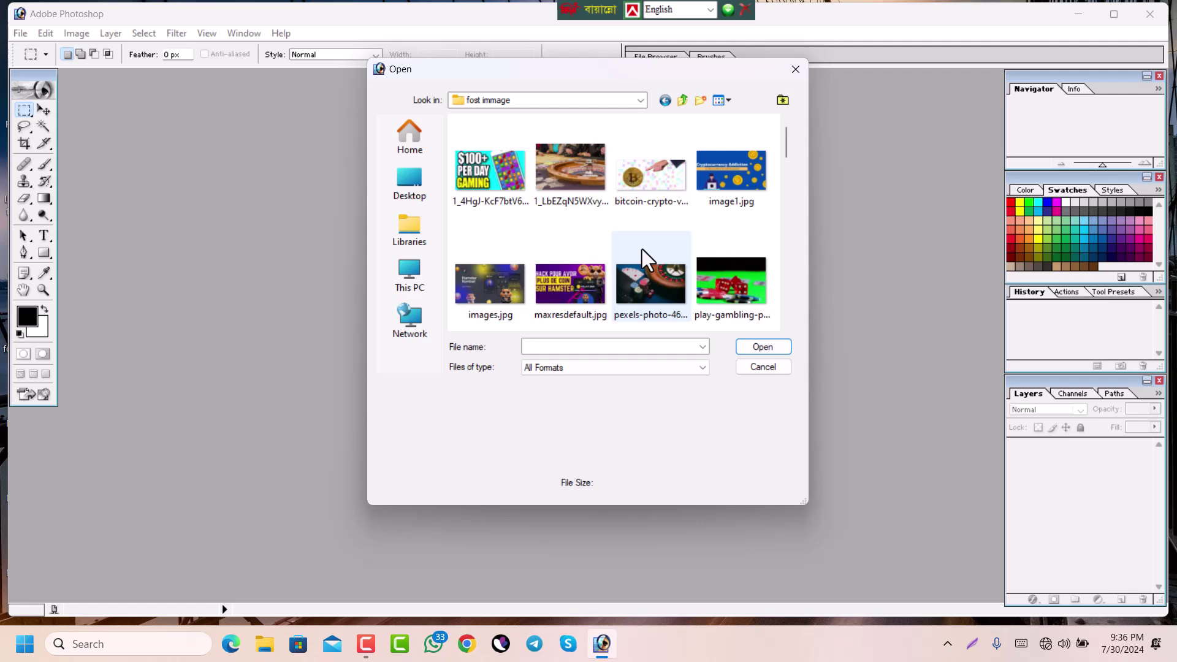
pyautogui.scroll(-3, 643, 249)
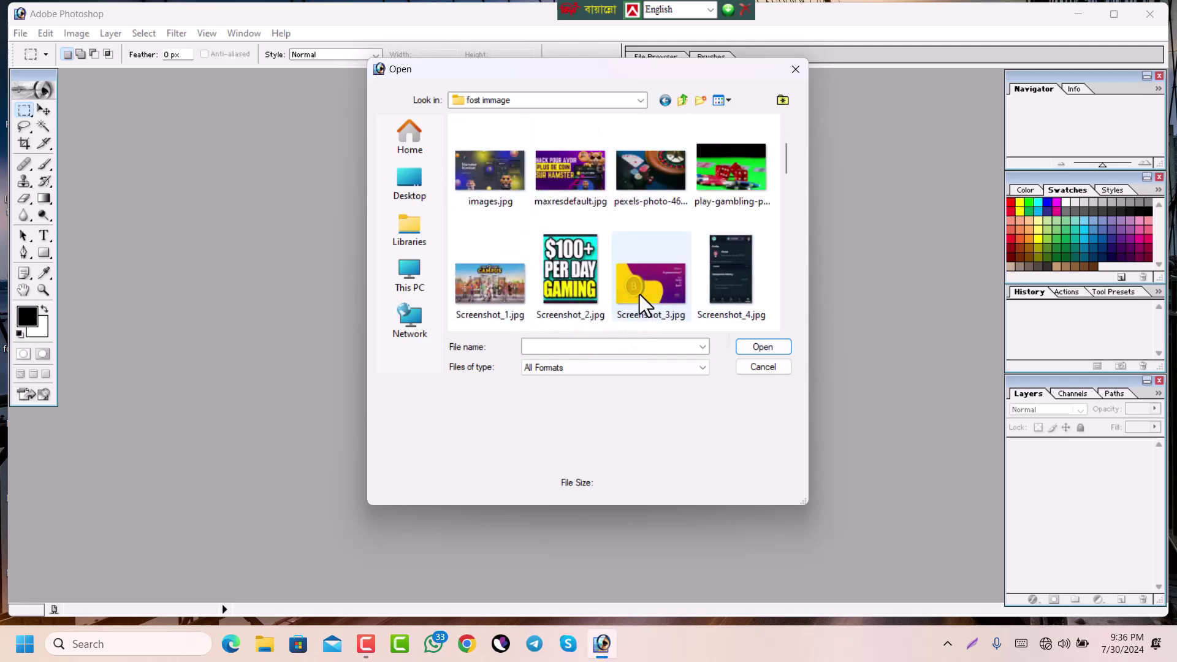
pyautogui.click(577, 284)
pyautogui.doubleClick(576, 285)
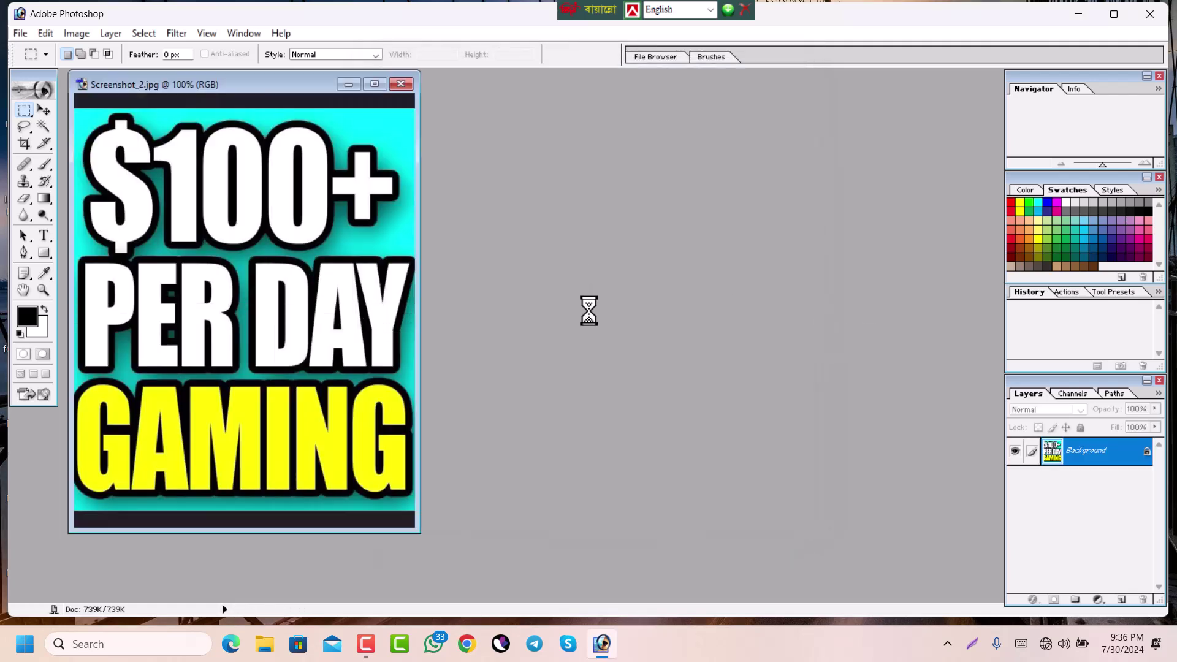
# - Close the Screenshot_2.jpg image and open 1_4HgJ-KcF7btV6oj5ysYriQ.jpg from the fost immage folder instead
pyautogui.moveTo(269, 90); pyautogui.dragTo(535, 114)
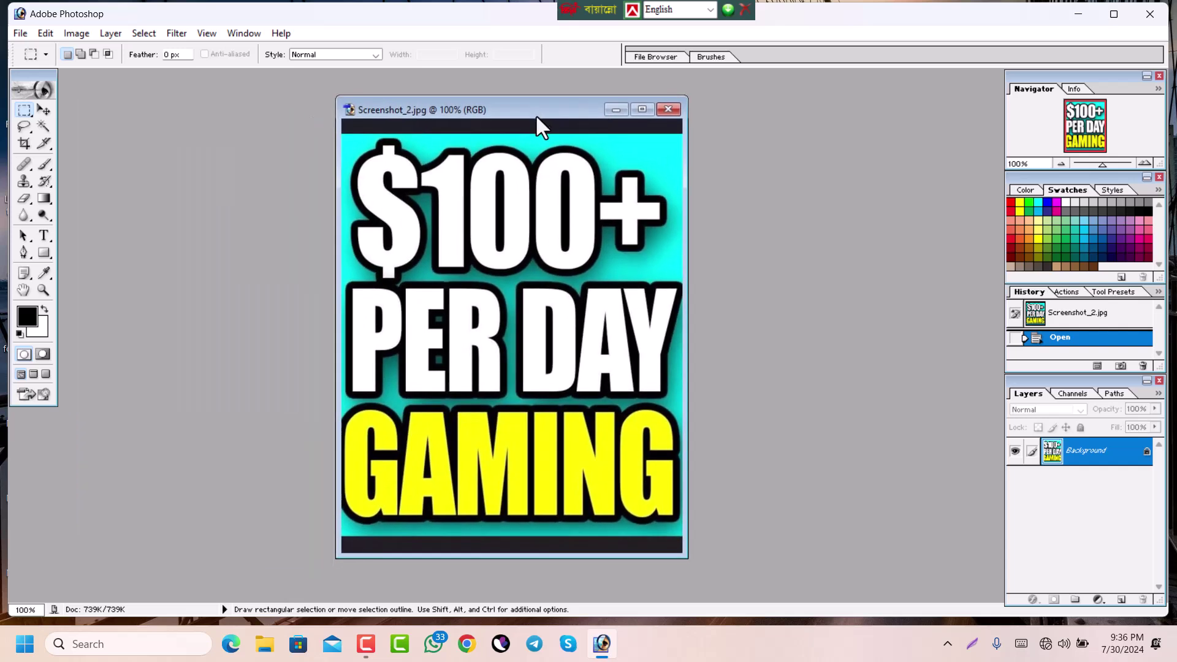
pyautogui.click(667, 110)
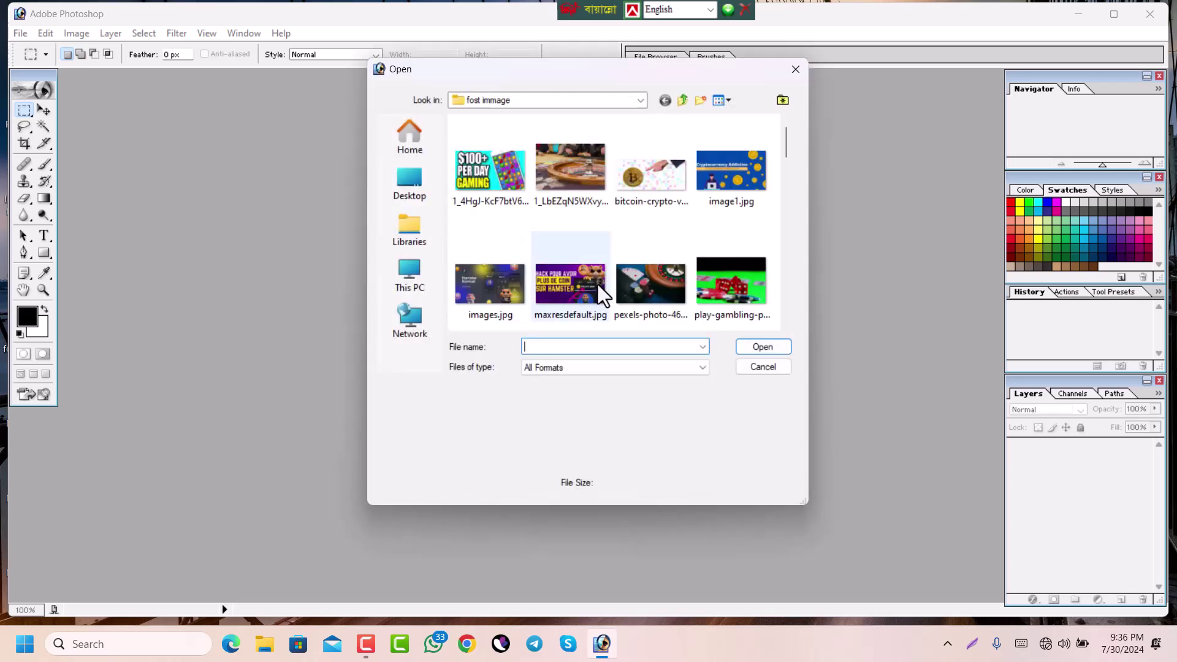
pyautogui.click(503, 180)
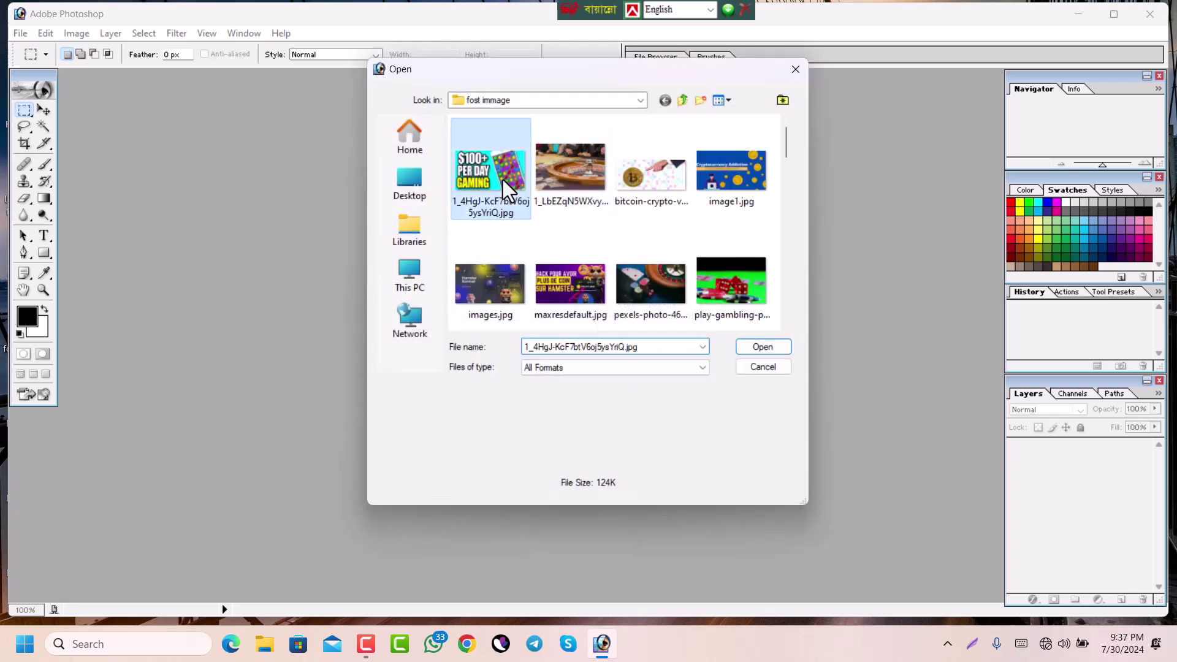
pyautogui.click(773, 347)
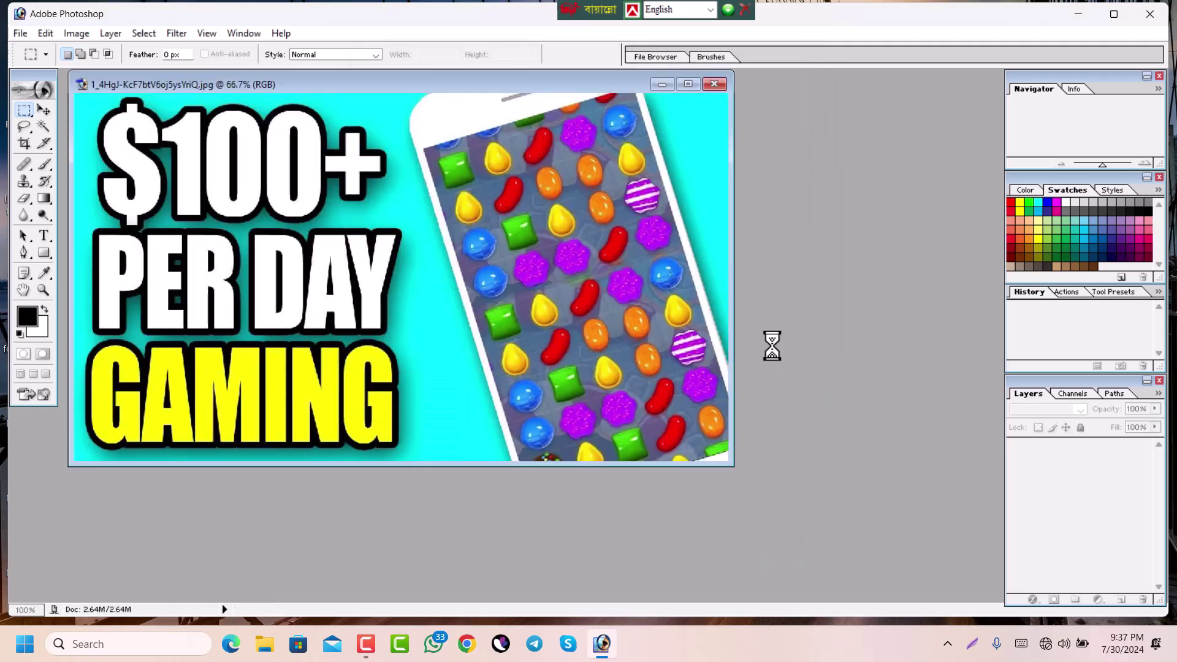
# - Narrow the image window to about half its width and place it near the middle of the workspace
pyautogui.moveTo(391, 86); pyautogui.dragTo(472, 147)
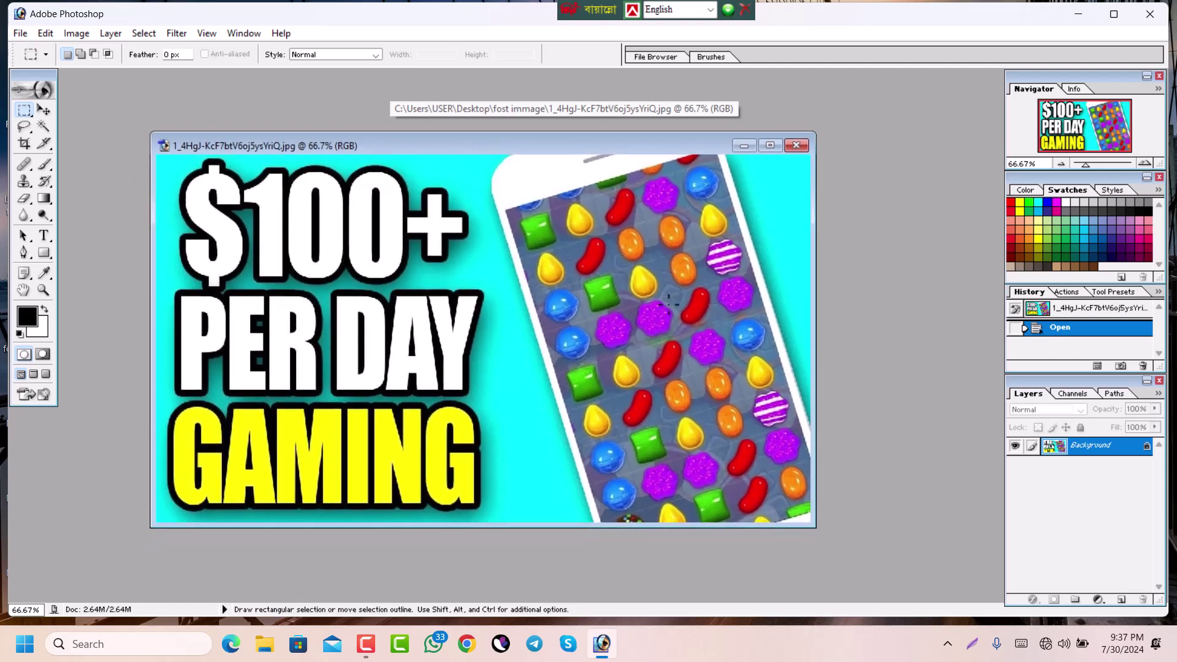
pyautogui.moveTo(816, 253); pyautogui.dragTo(495, 266)
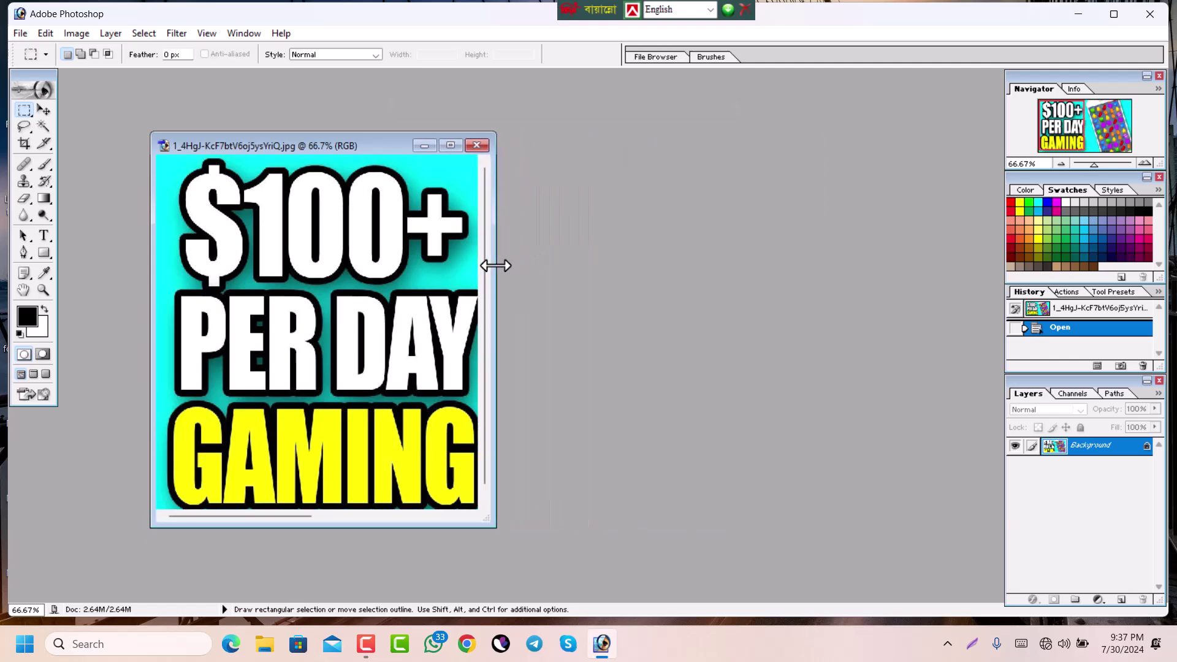
pyautogui.moveTo(362, 147); pyautogui.dragTo(883, 131)
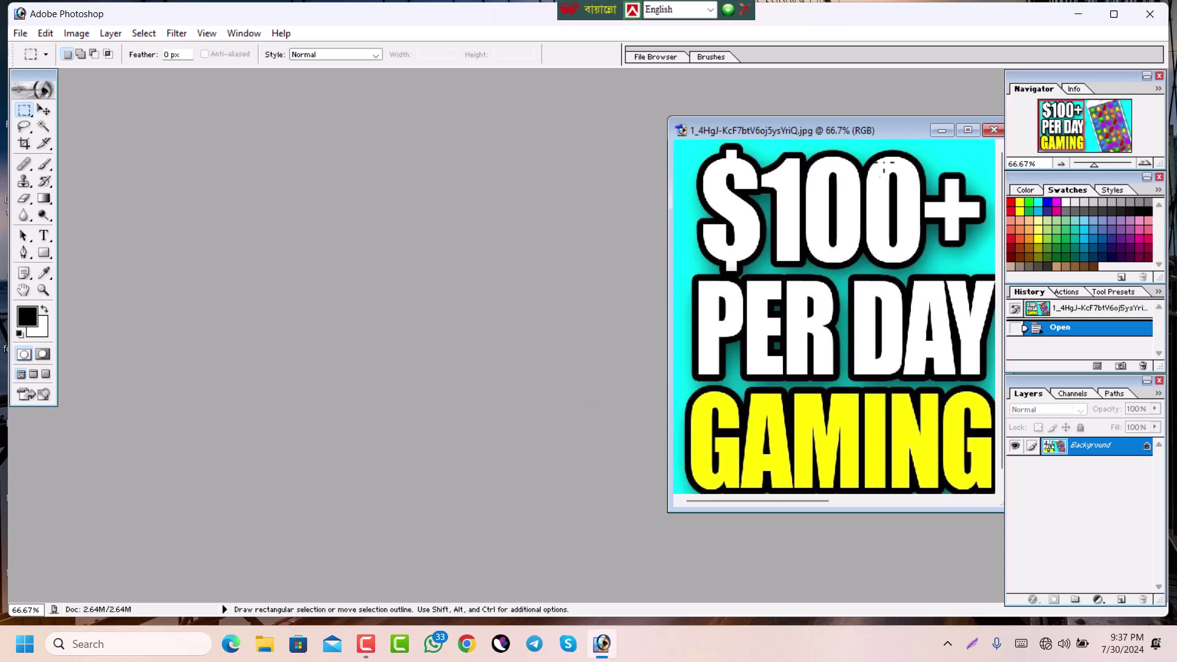
pyautogui.moveTo(905, 138); pyautogui.dragTo(693, 136)
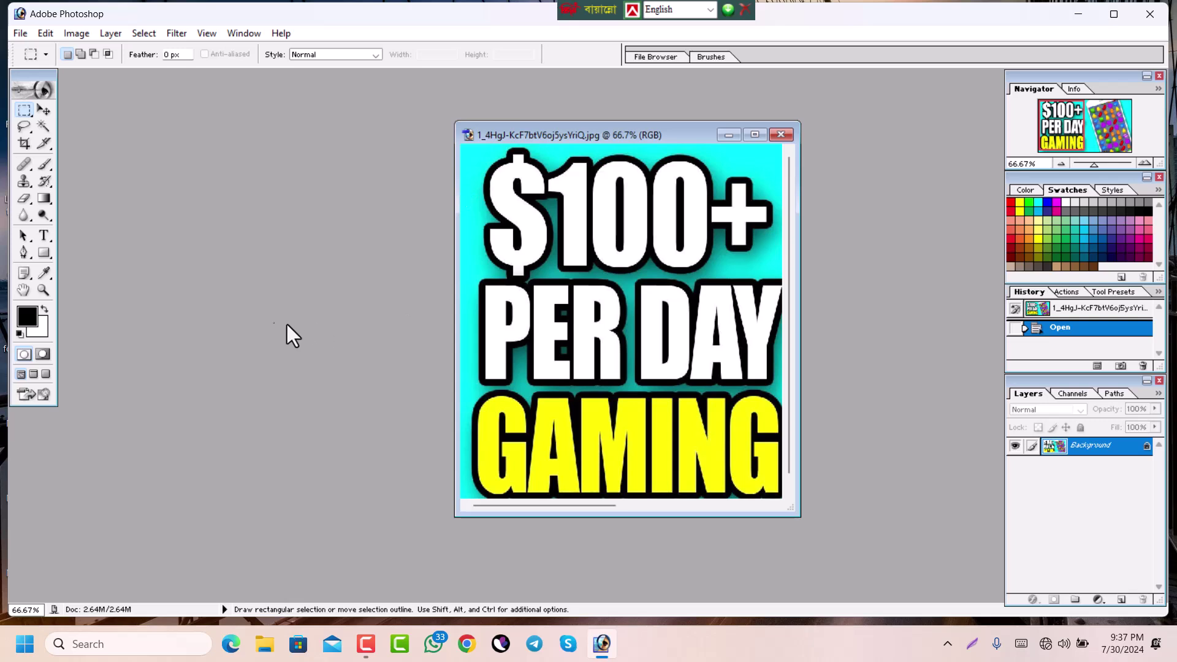
pyautogui.click(23, 34)
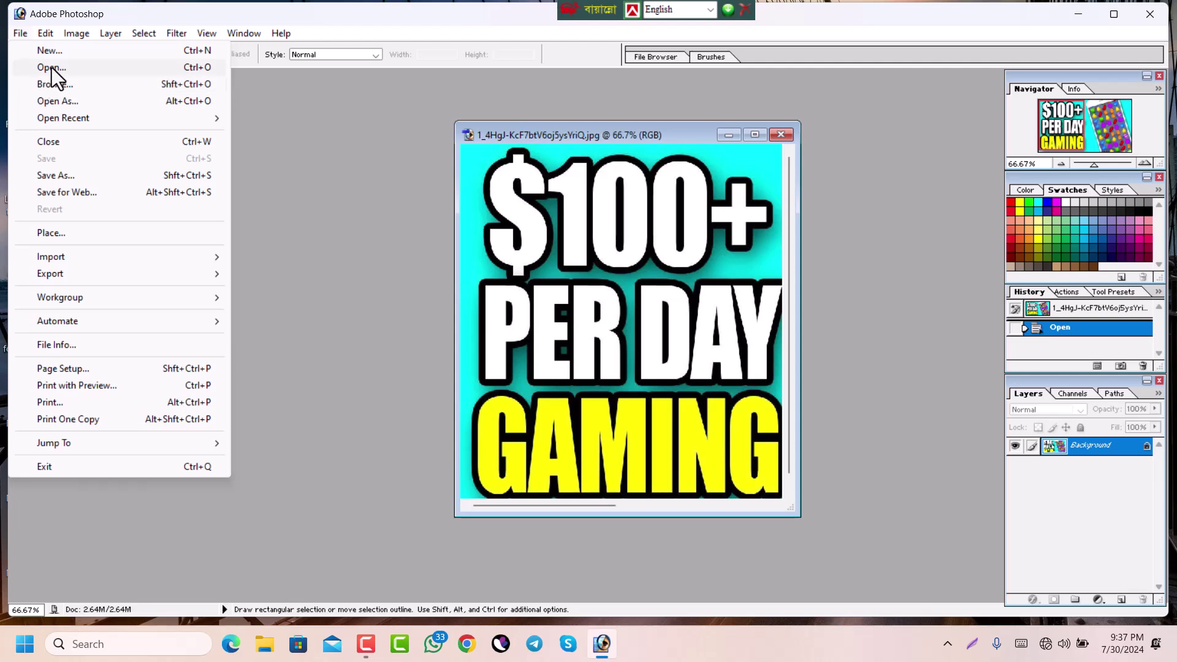
pyautogui.click(51, 67)
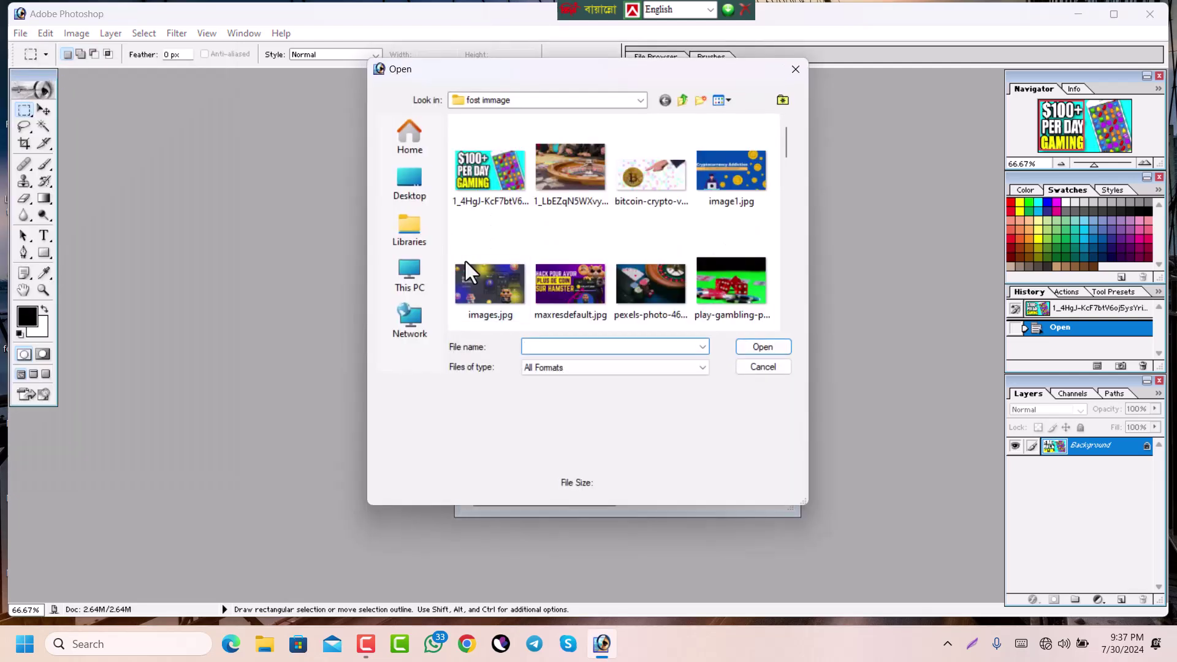
pyautogui.click(498, 178)
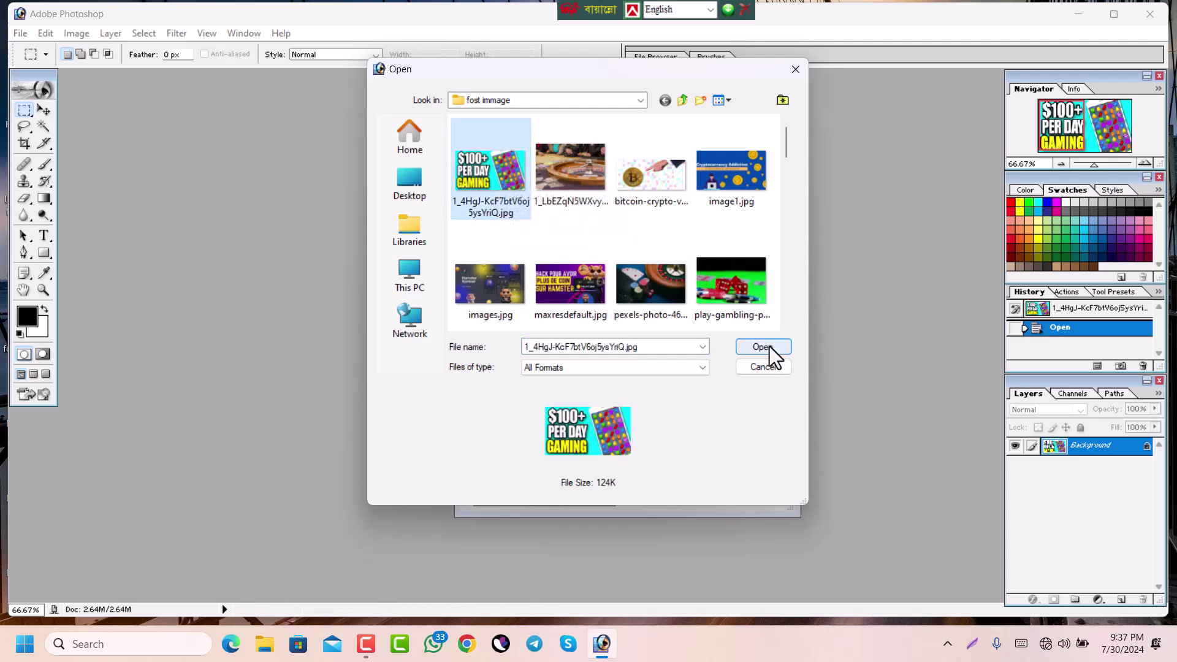
pyautogui.click(798, 71)
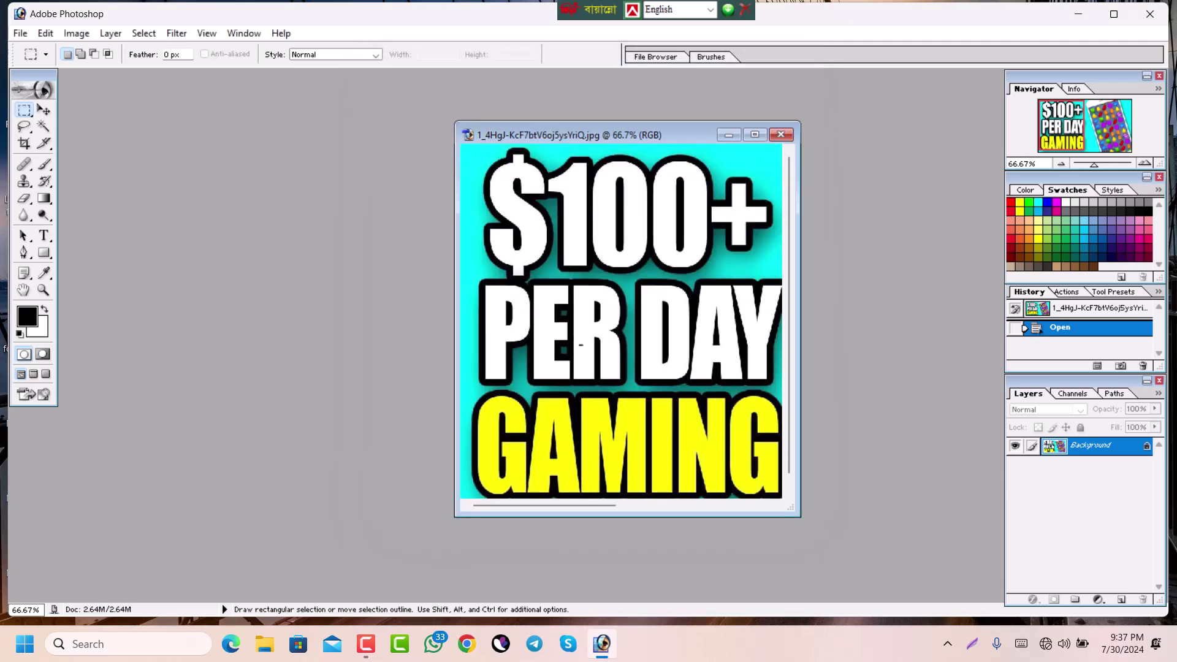
pyautogui.press('ctrl')
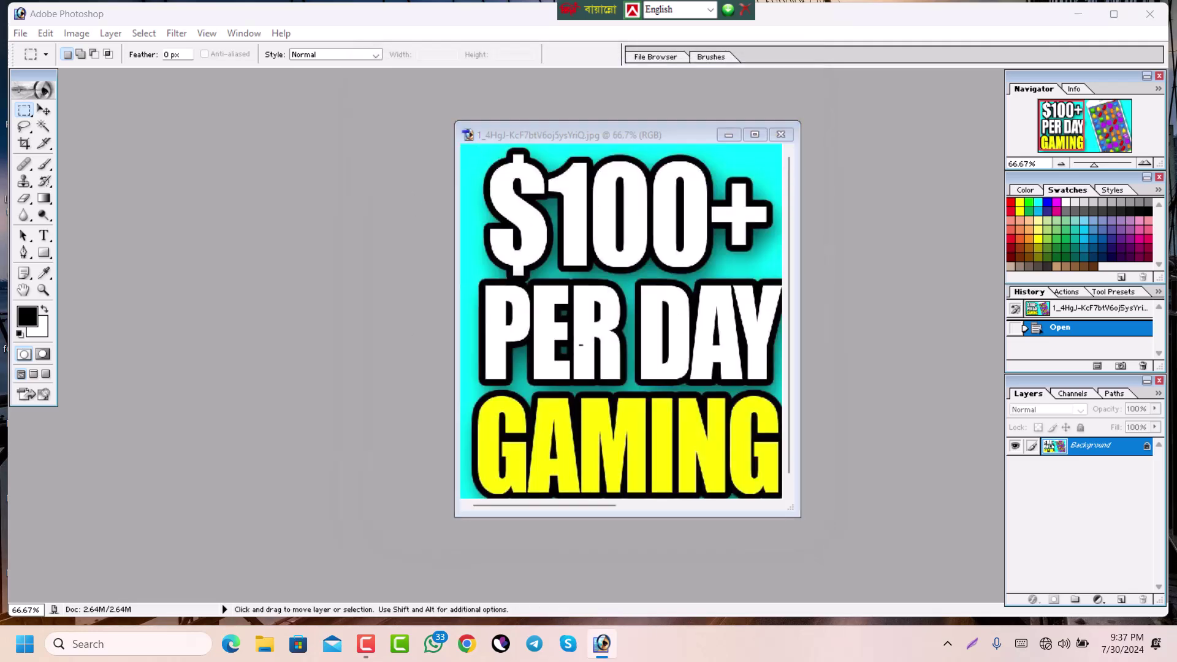
pyautogui.hotkey('ctrl', 'o')
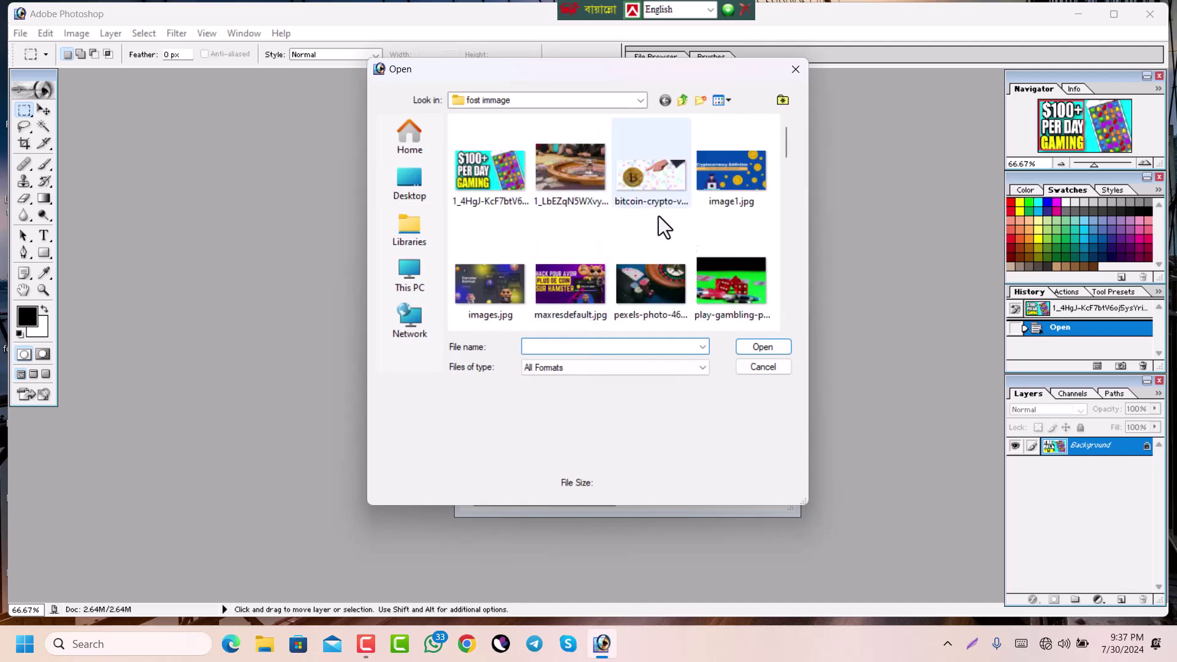
pyautogui.scroll(-5, 699, 263)
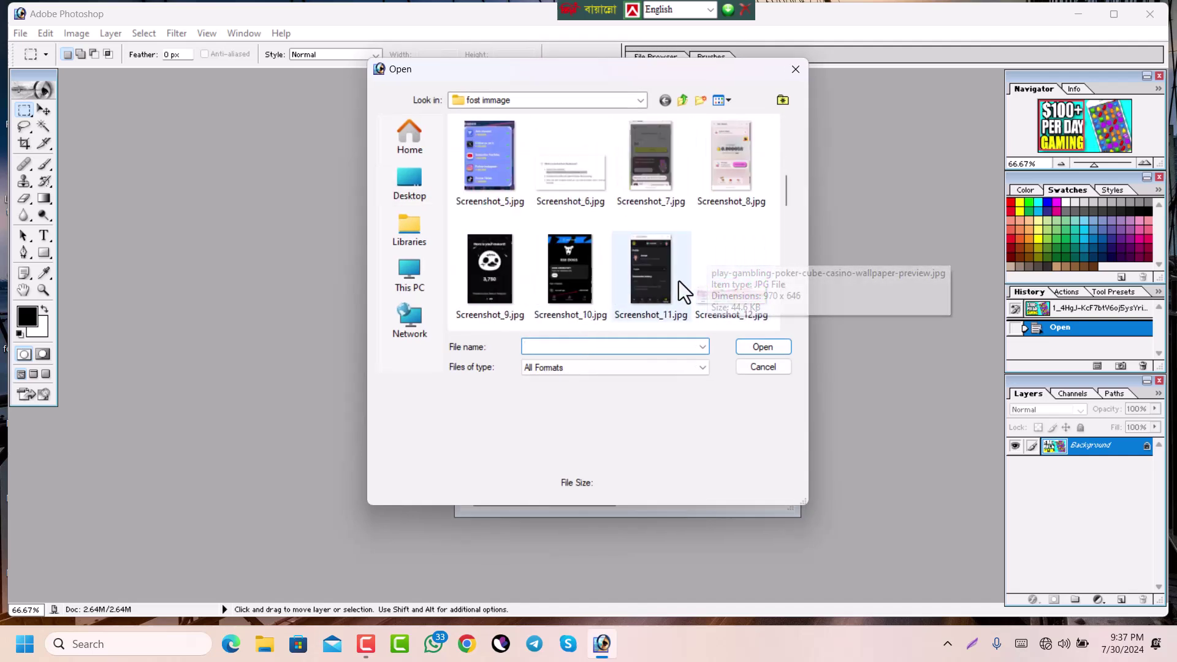
pyautogui.click(570, 163)
pyautogui.click(804, 74)
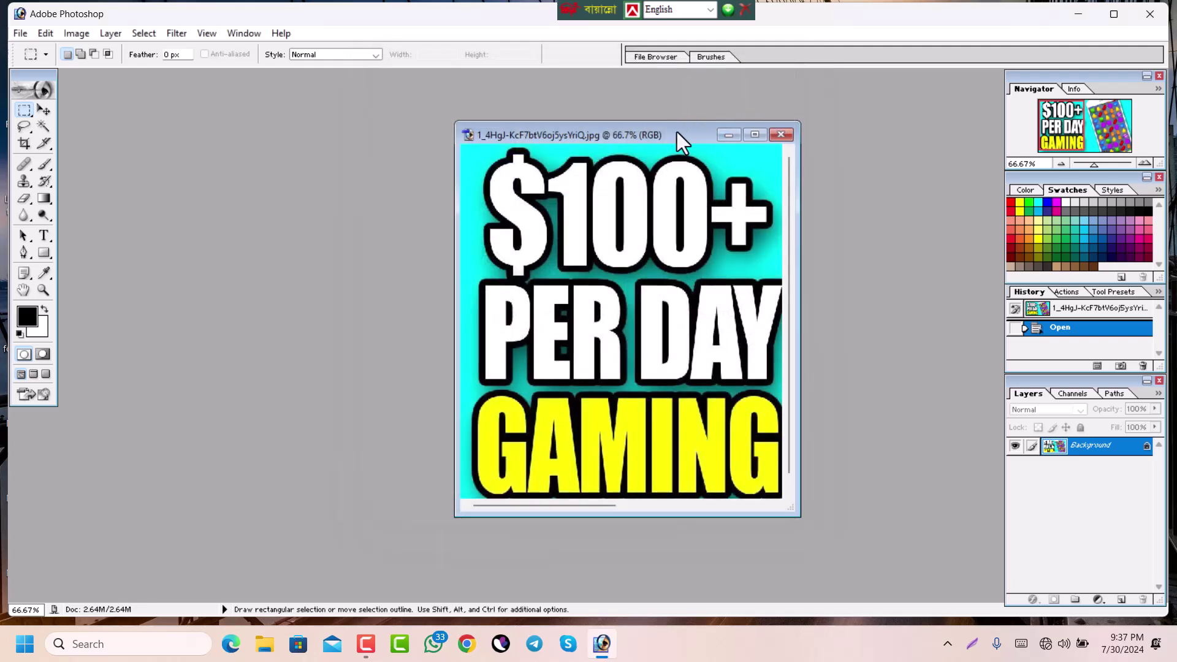
# - Move the open image's window aside and create a new blank A4 document with white contents in RGB Color
pyautogui.moveTo(677, 133); pyautogui.dragTo(792, 116)
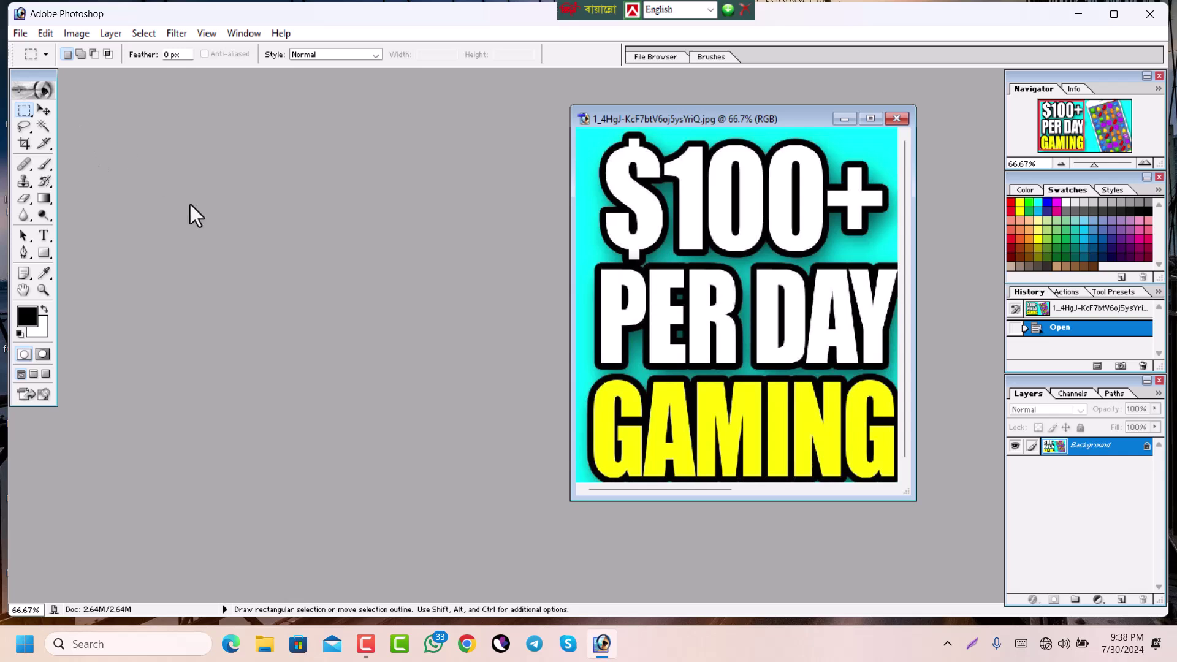
pyautogui.press('ctrl')
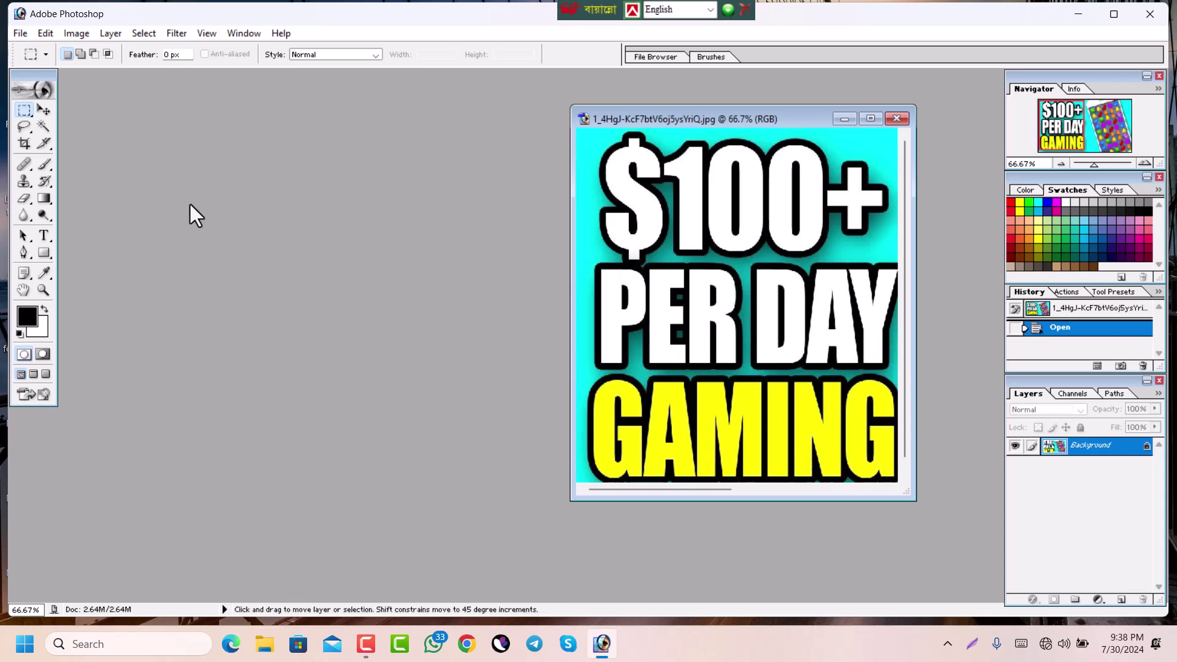
pyautogui.hotkey('ctrl', 'n')
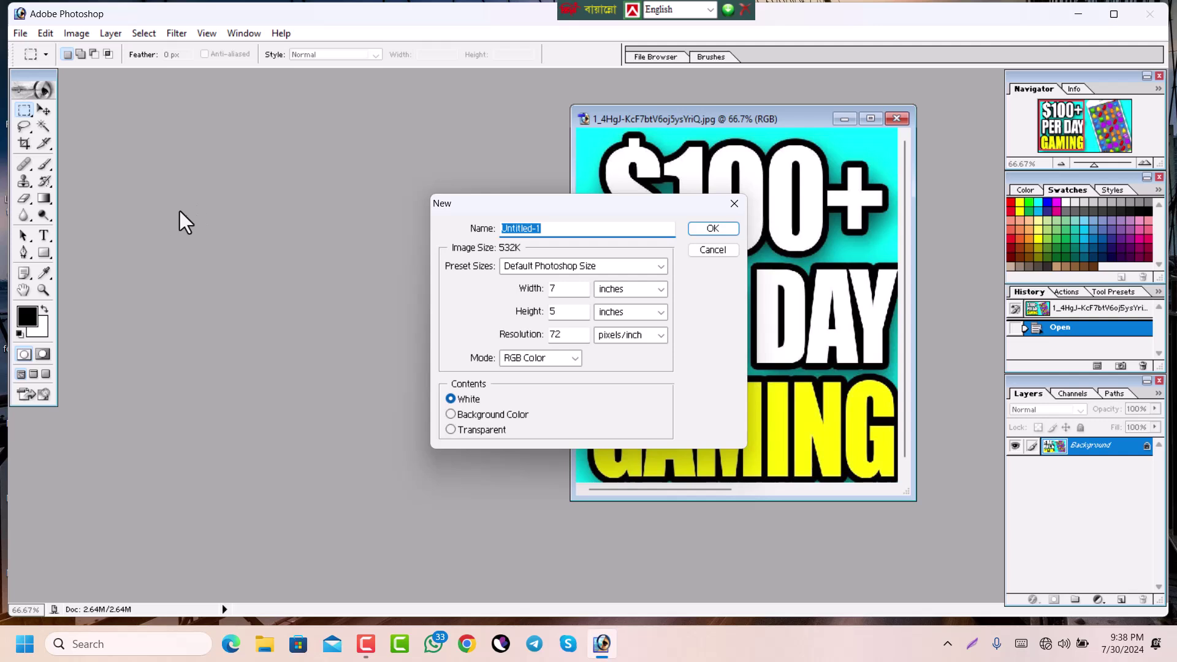
pyautogui.moveTo(591, 208); pyautogui.dragTo(376, 161)
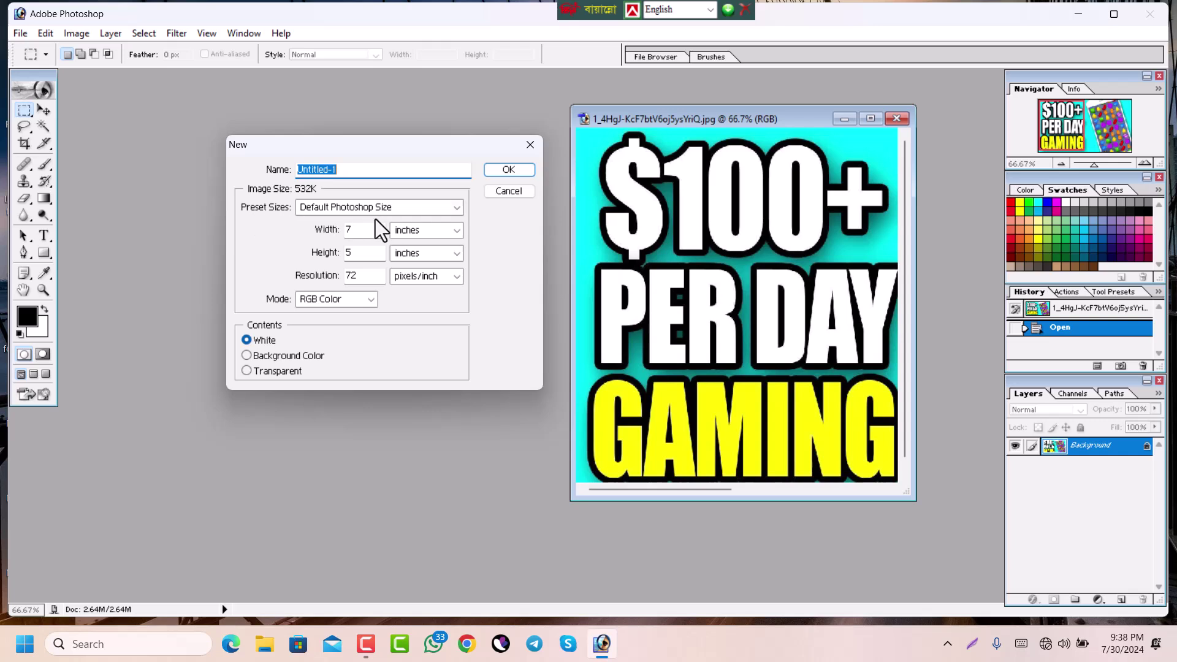
pyautogui.click(457, 208)
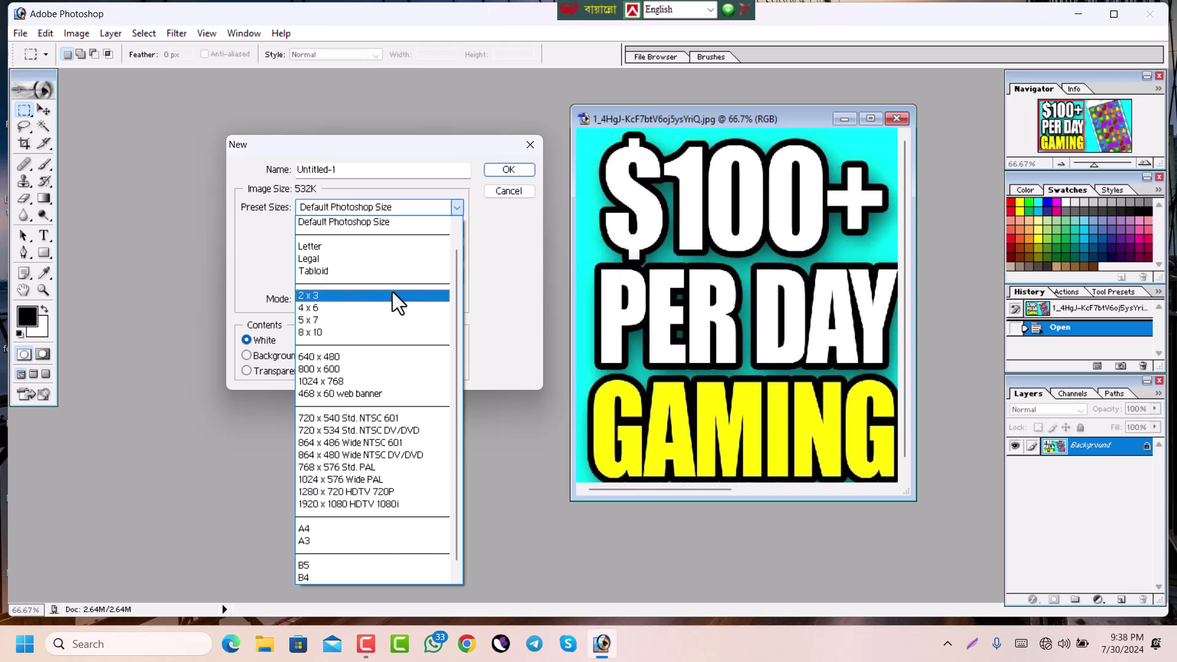
pyautogui.click(334, 529)
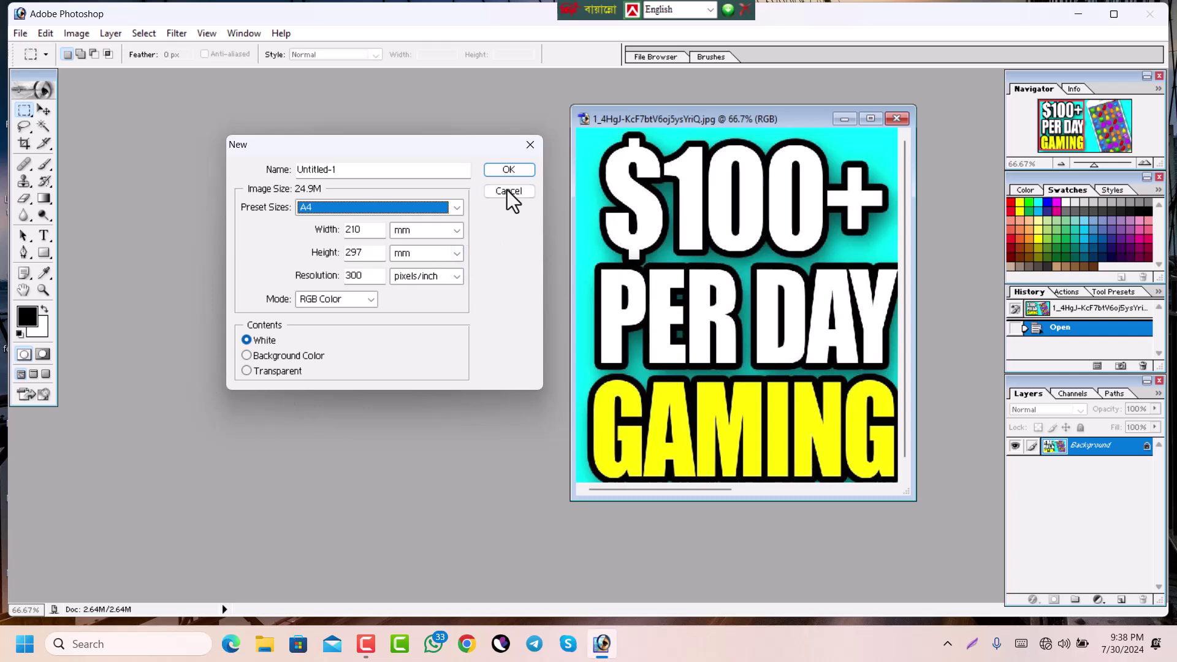
pyautogui.click(504, 168)
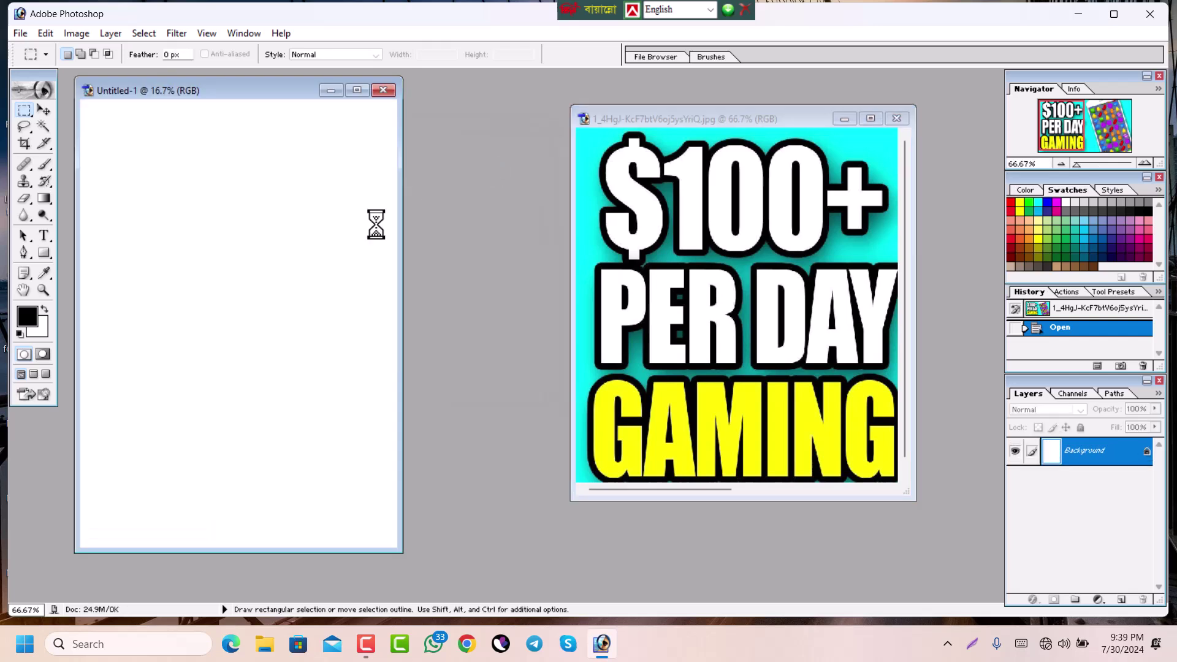
# - Widen the blank document's window slightly and place it beside the image window with the whole page in view
pyautogui.moveTo(286, 92); pyautogui.dragTo(317, 108)
pyautogui.moveTo(441, 212); pyautogui.dragTo(480, 218)
pyautogui.hotkey('ctrl', '-')
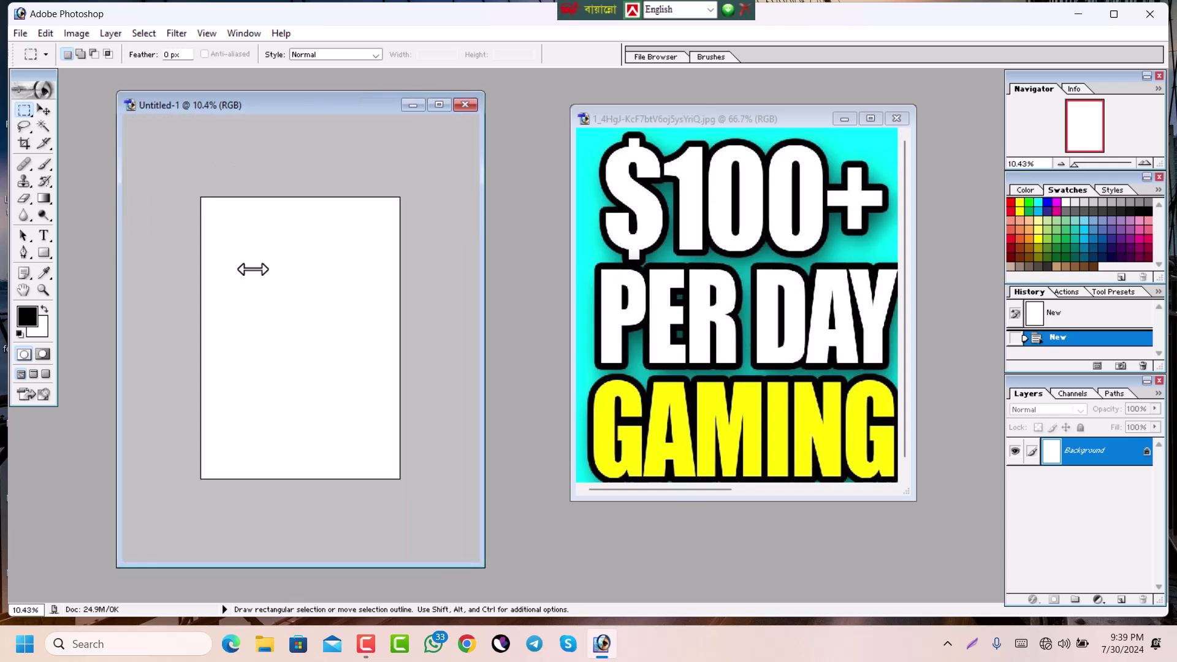
pyautogui.hotkey('ctrl', '+')
pyautogui.hotkey('ctrl', '0')
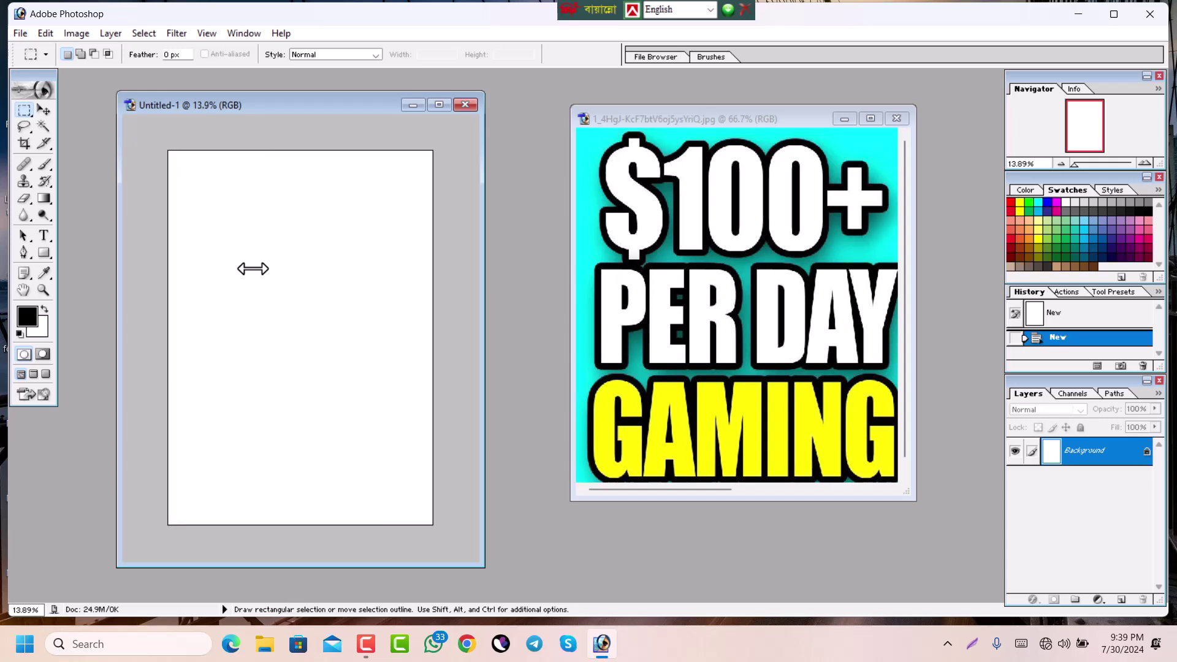
pyautogui.moveTo(276, 105); pyautogui.dragTo(366, 120)
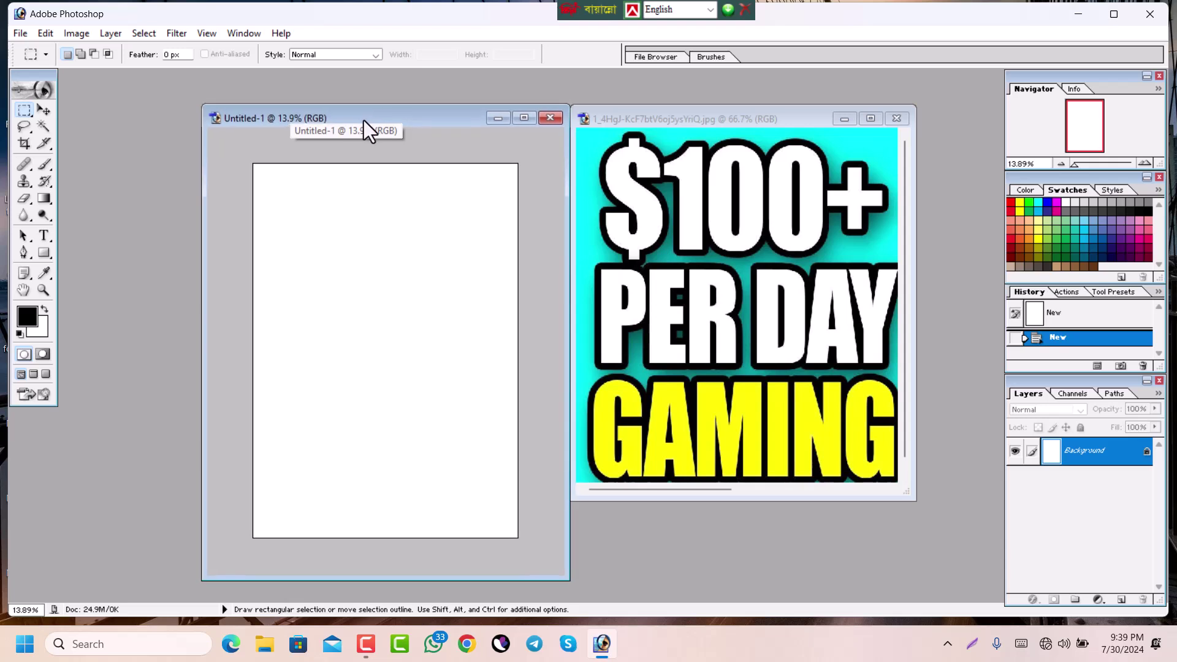
pyautogui.moveTo(408, 117); pyautogui.dragTo(381, 83)
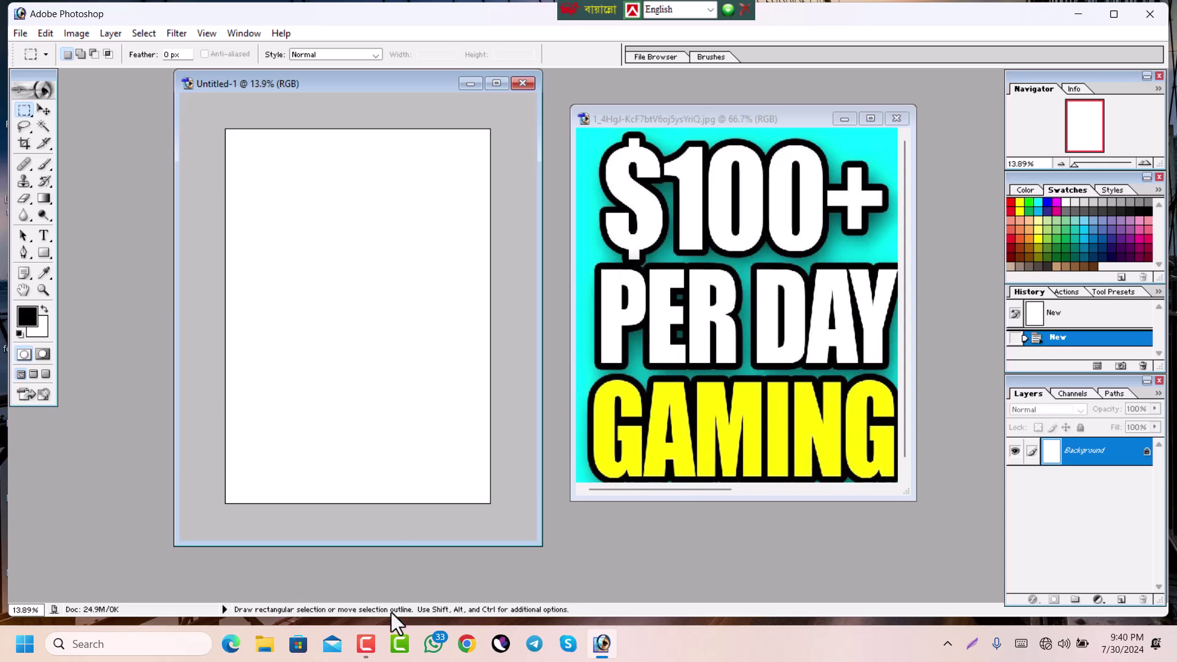
pyautogui.click(367, 586)
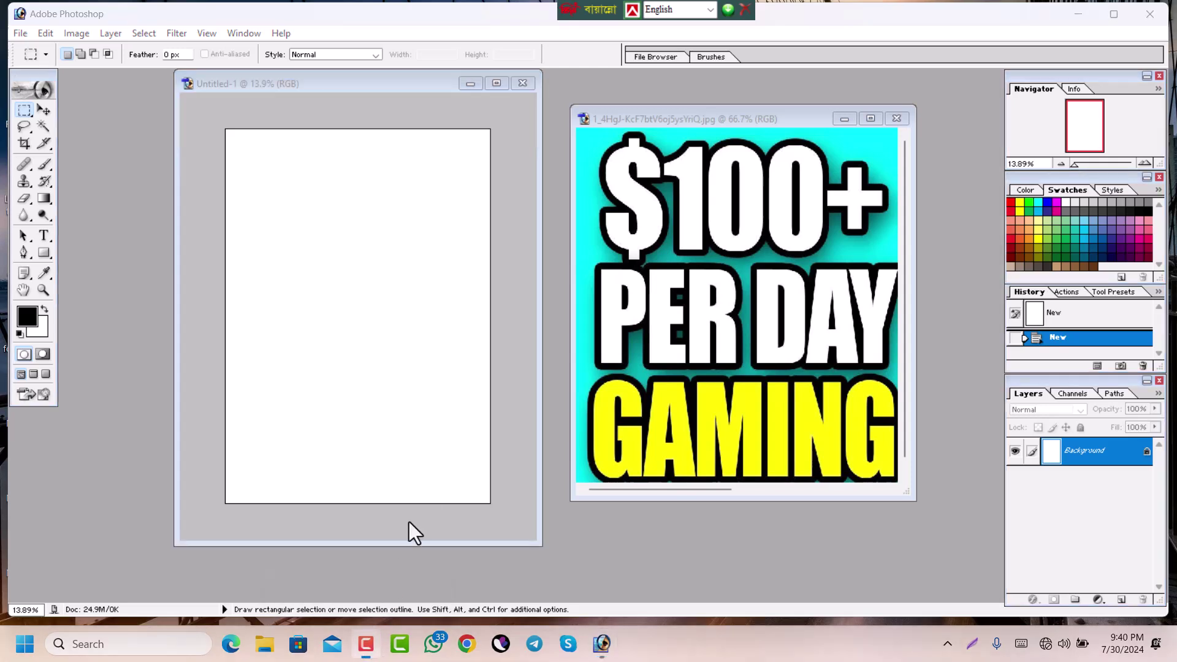